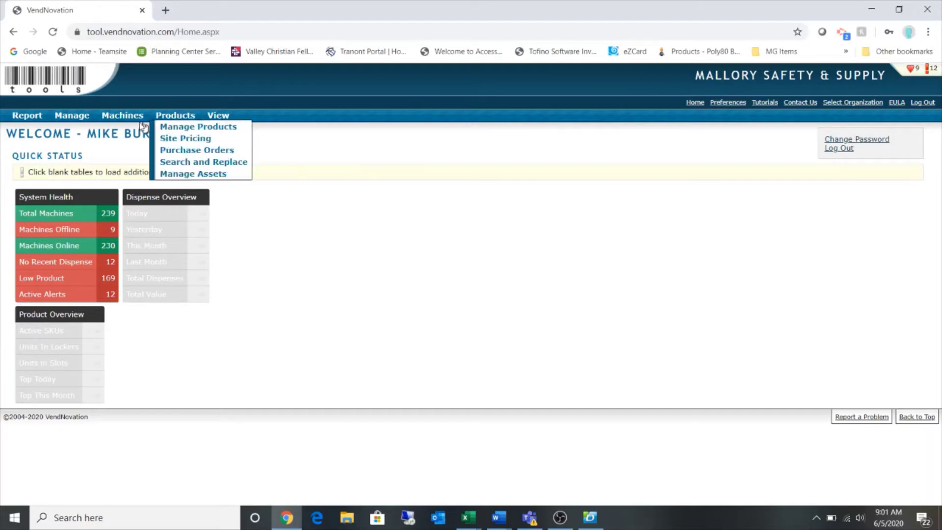
Open the Inventory Levels report and view it for the ATI Richland account
mouse_move(121, 118)
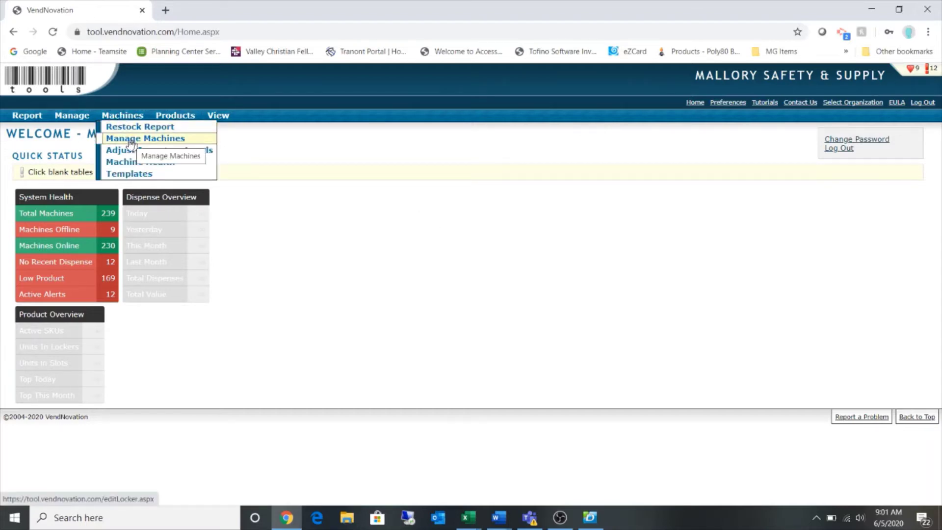
mouse_move(28, 119)
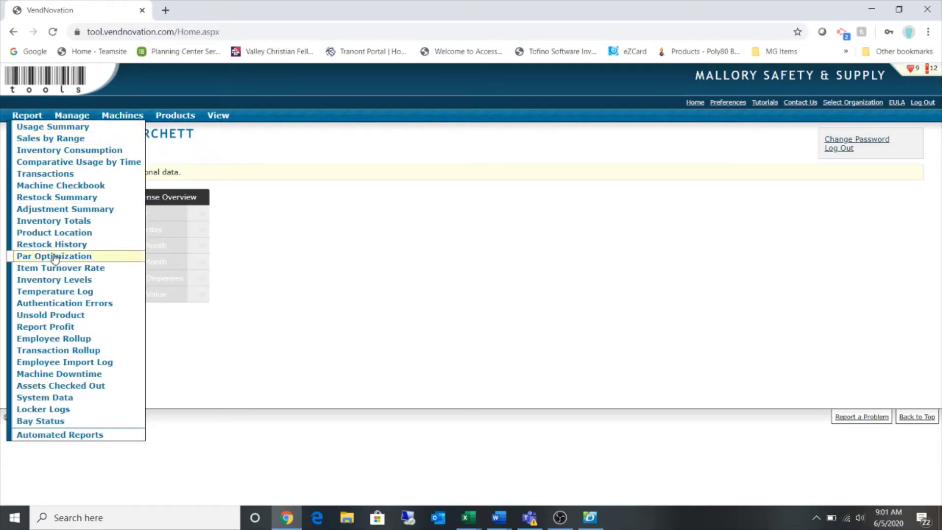
left_click(60, 281)
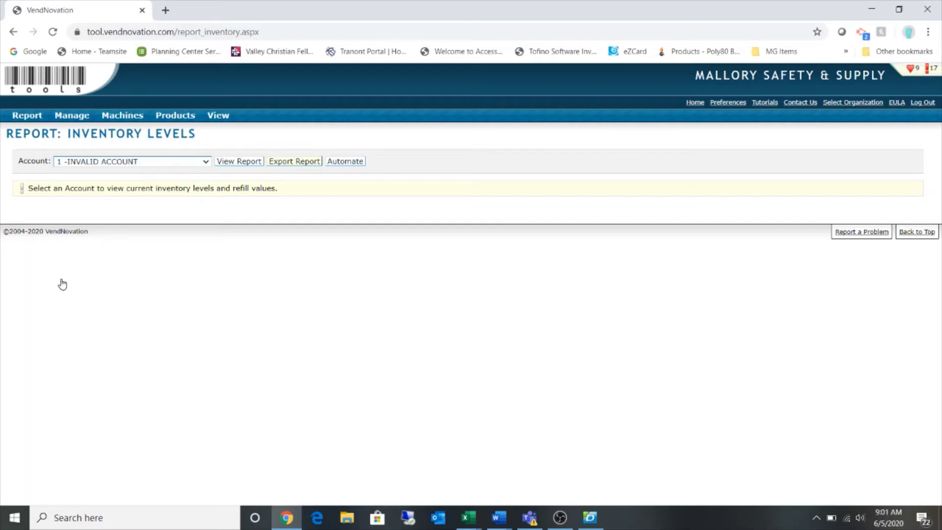
left_click(205, 163)
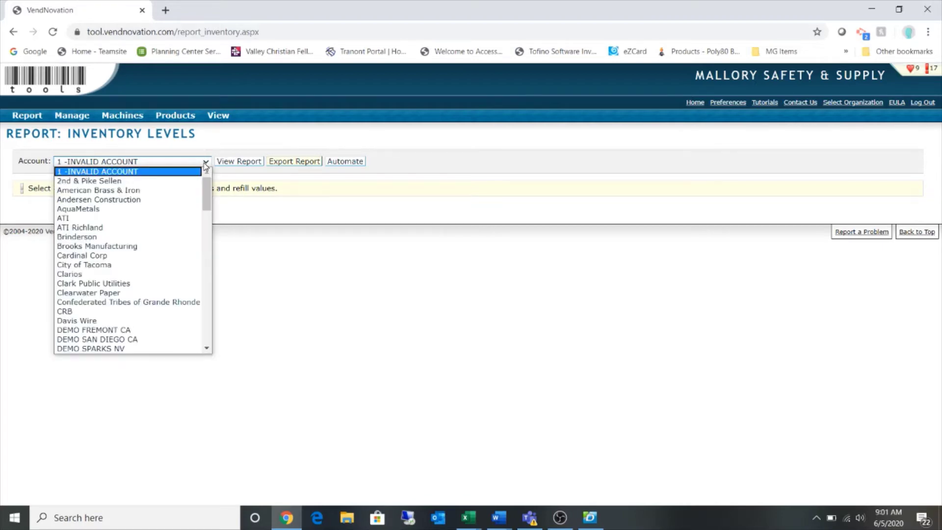
left_click(140, 226)
left_click(250, 163)
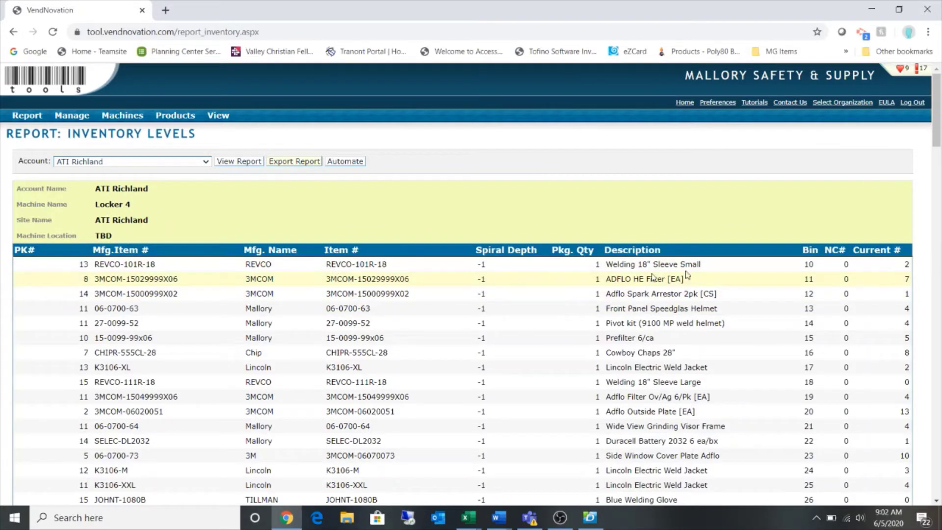
Export the ATI Richland inventory status report in CSV format and open the downloaded restockrpt (1).csv file
mouse_move(938, 133)
left_mouse_down()
mouse_move(941, 319)
mouse_move(941, 119)
left_mouse_up()
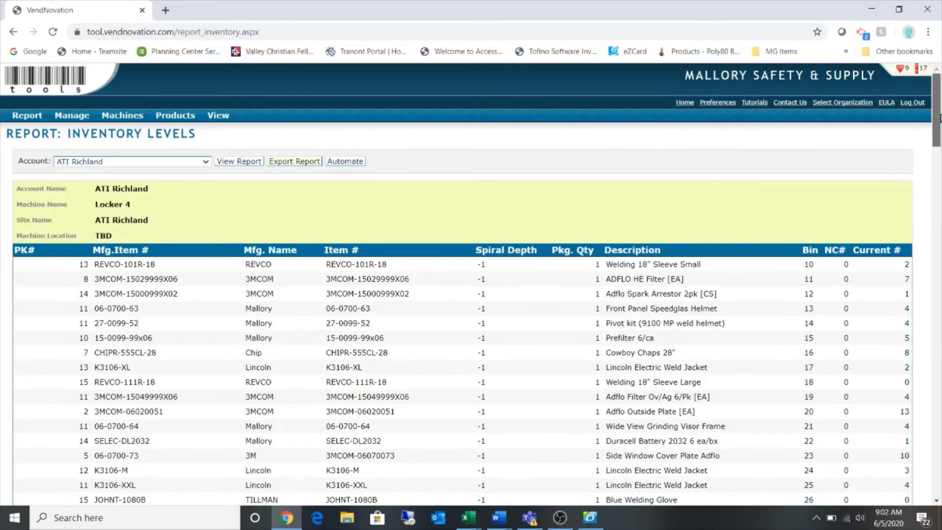
left_click(298, 163)
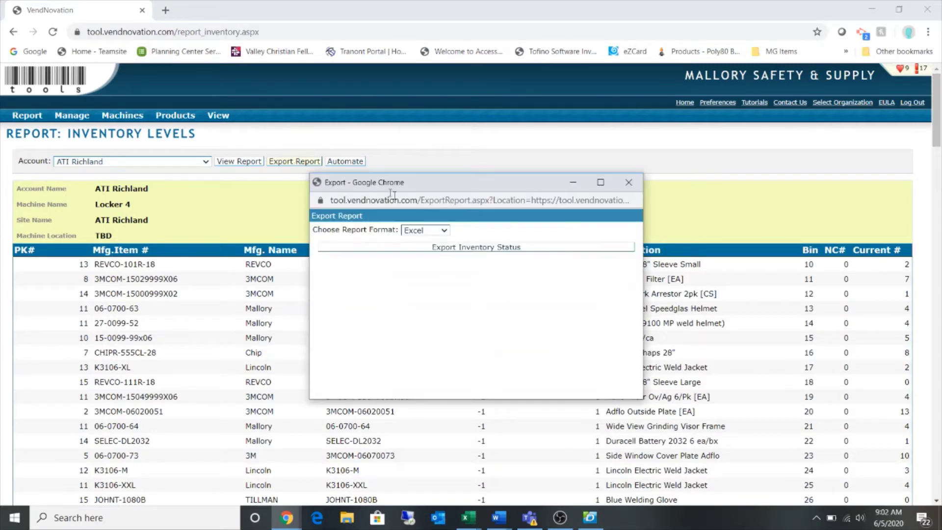
left_click(444, 230)
left_click(430, 252)
left_click(466, 250)
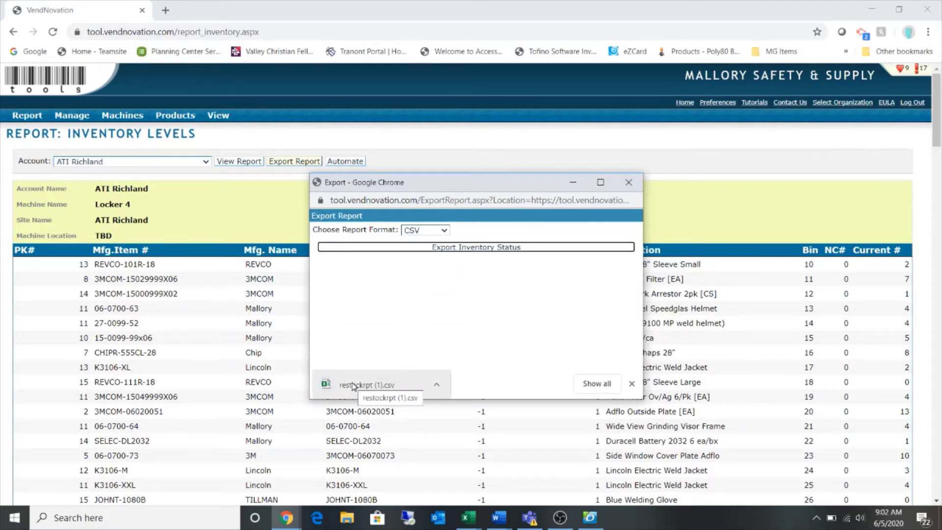
left_click(353, 386)
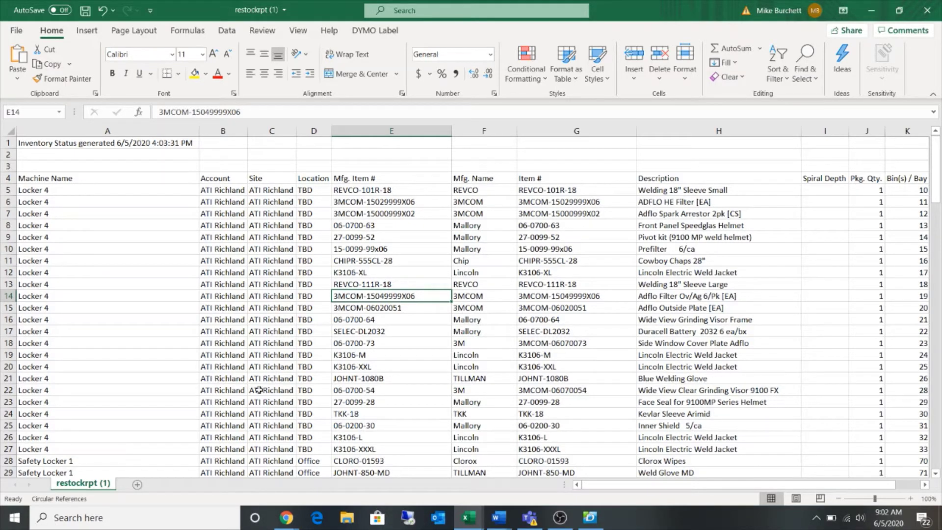
Delete columns A through F, from Machine Name to Mfg. Name, so the sheet starts with Item #
left_click_drag(934, 164, 936, 259)
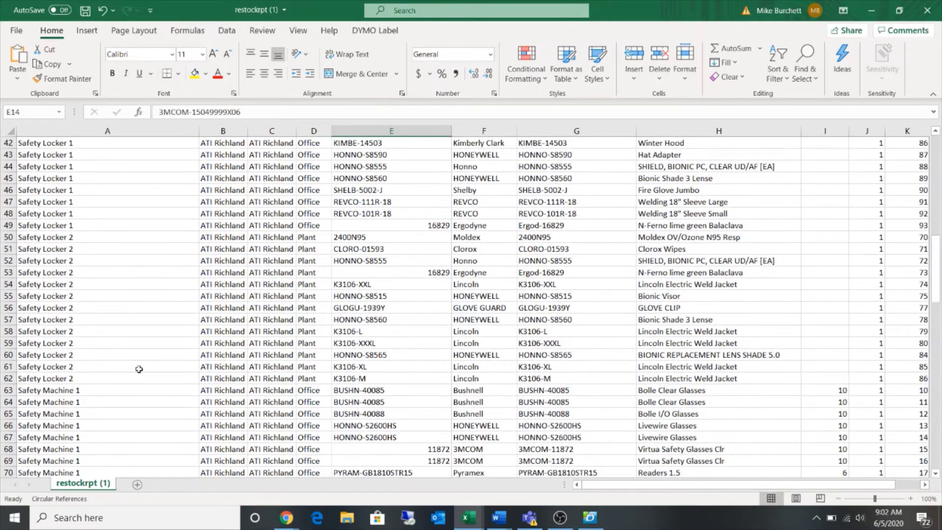
left_click_drag(27, 391, 50, 391)
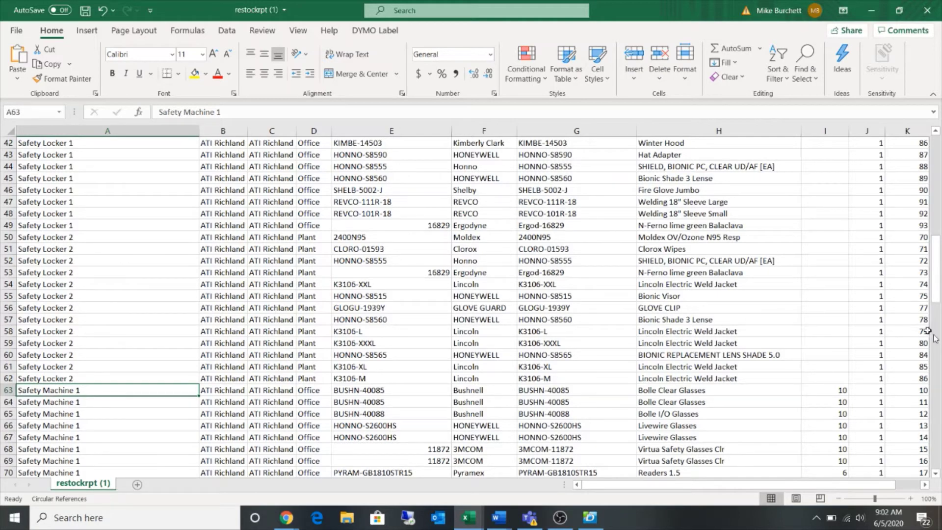
left_click_drag(939, 296, 937, 167)
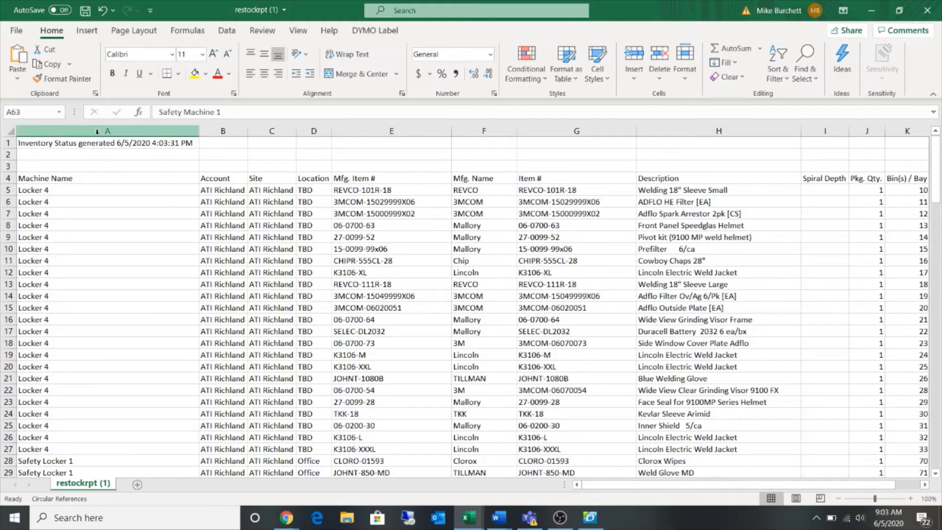
left_click(96, 131)
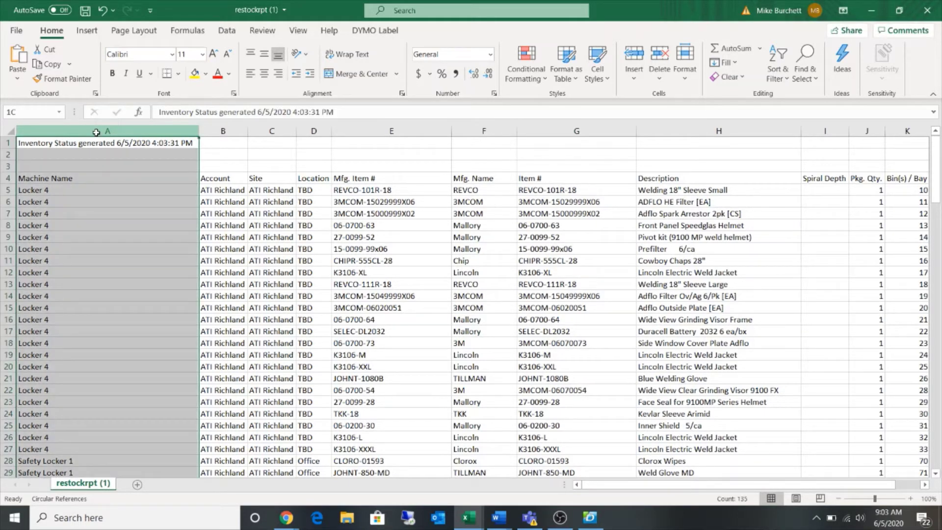
left_click_drag(96, 132, 488, 127)
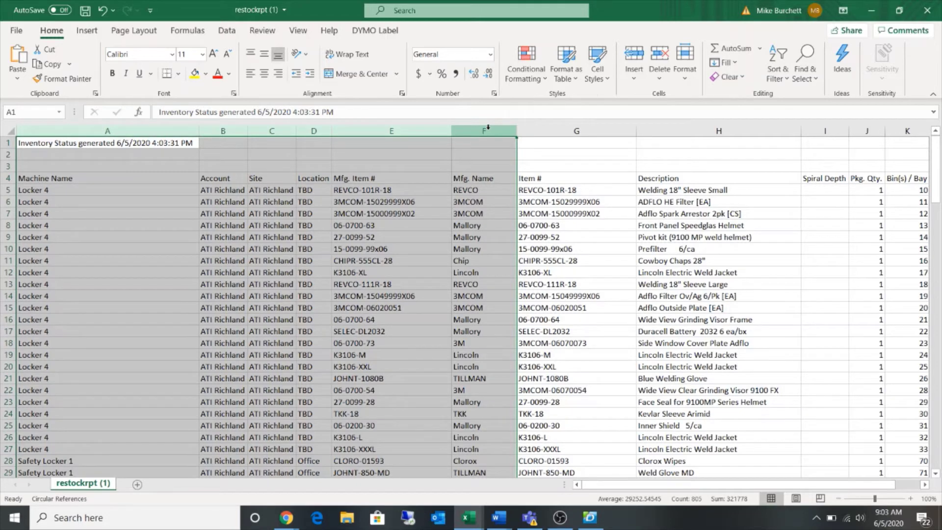
right_click(488, 128)
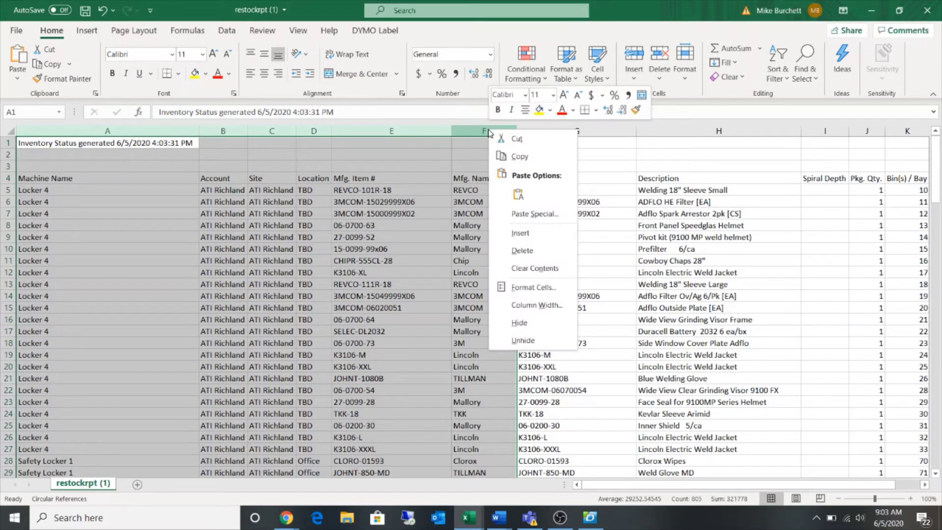
left_click(522, 250)
left_click(249, 301)
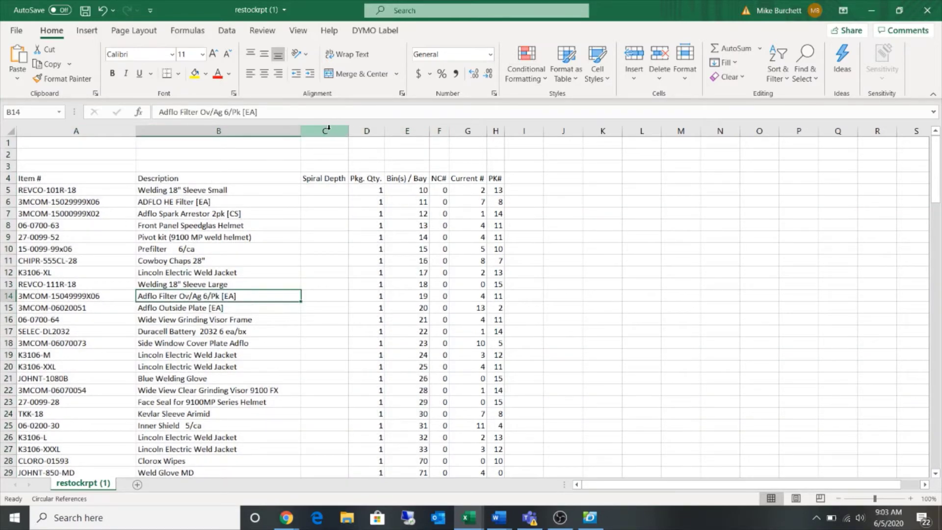
Delete columns C through H, from Spiral Depth to PK#, keeping only Item # and Description
left_click_drag(329, 128, 494, 124)
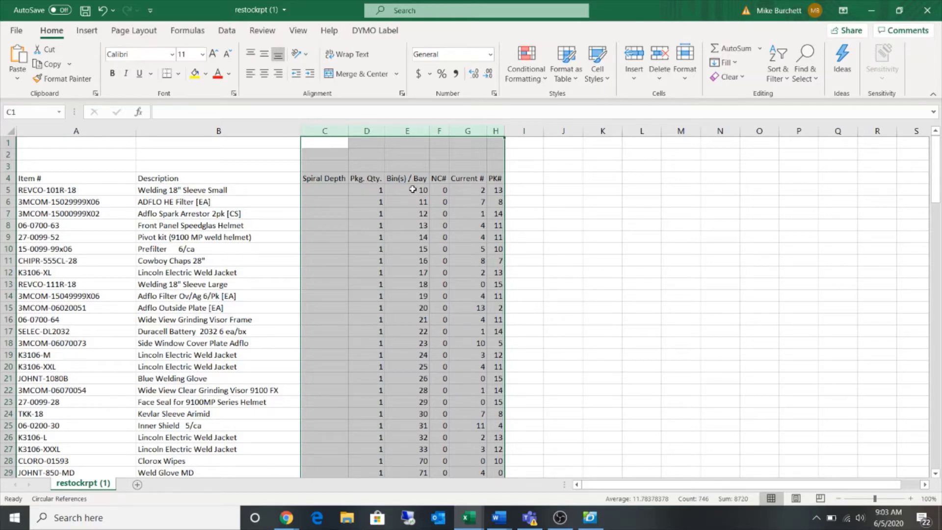
right_click(405, 129)
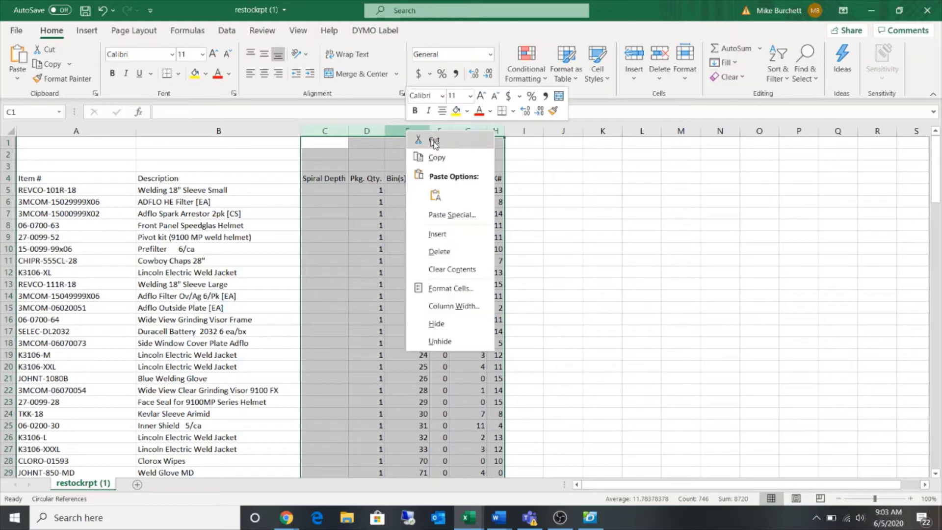
left_click(451, 250)
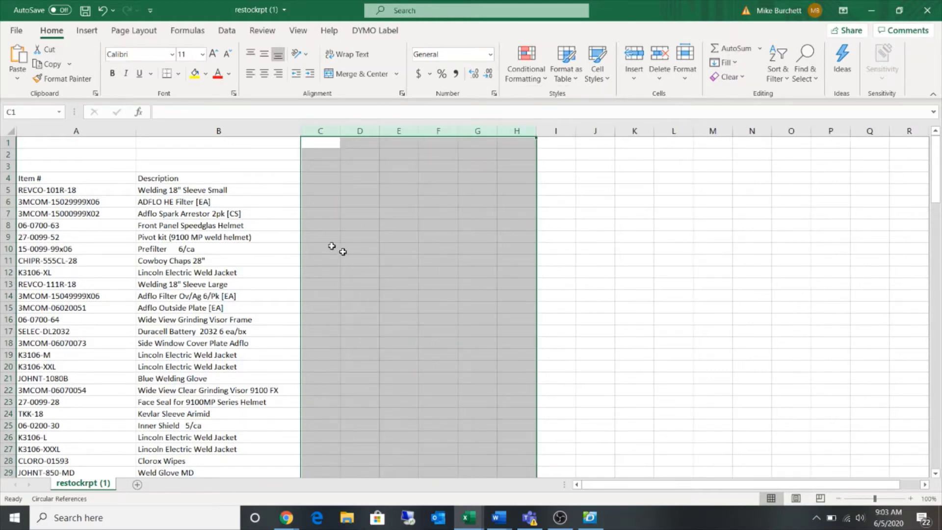
left_click(314, 237)
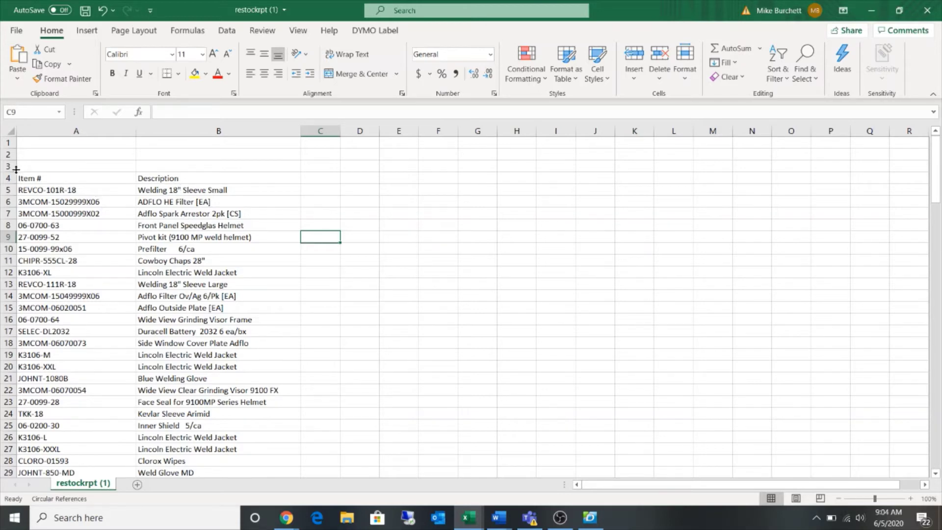
Delete the three blank rows above the Item # and Description header row
left_click_drag(8, 167, 6, 145)
right_click(5, 145)
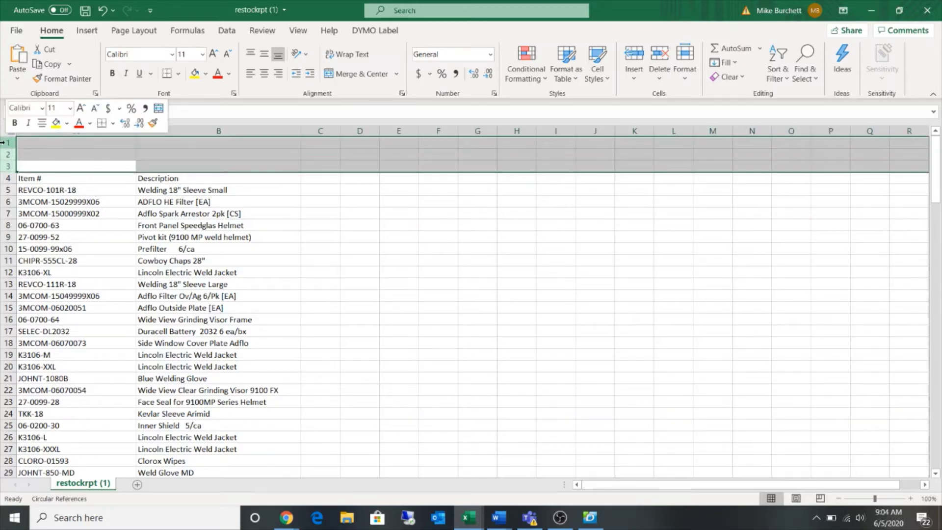
left_click(39, 263)
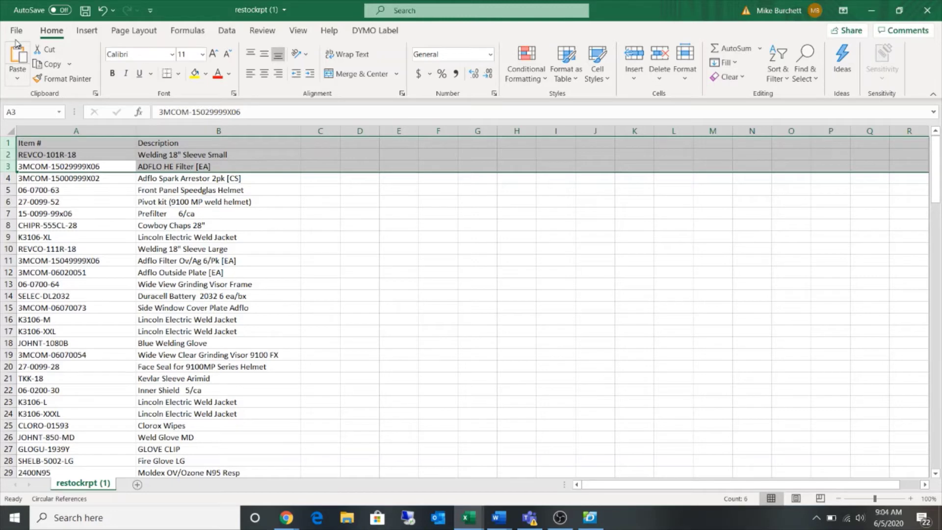
Save the sheet to the Desktop as "Machine Test Label" in Excel 97-2003 Workbook (*.xls) format
left_click(16, 31)
left_click(40, 193)
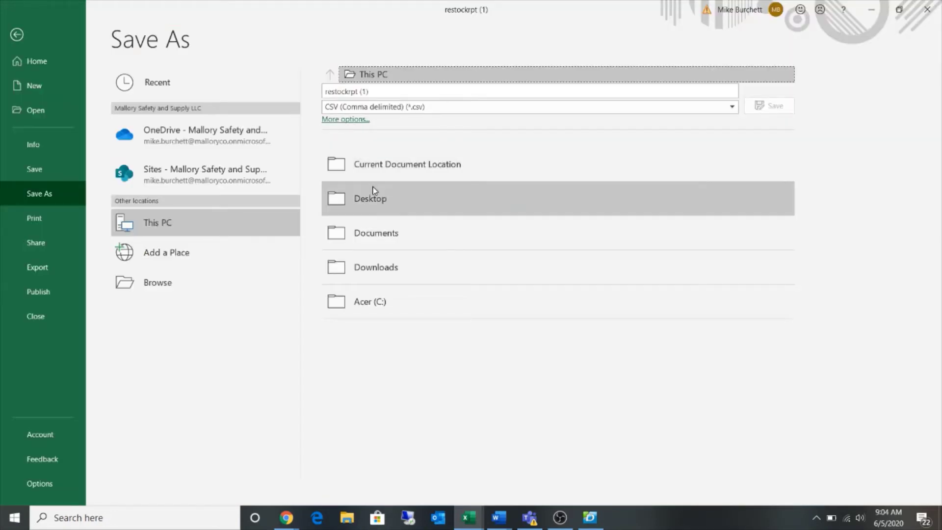
left_click(374, 194)
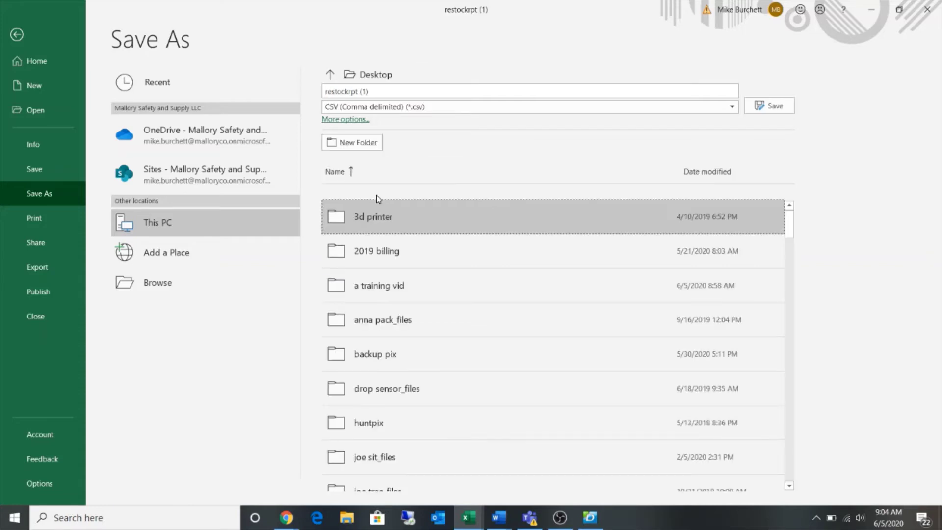
left_click(397, 92)
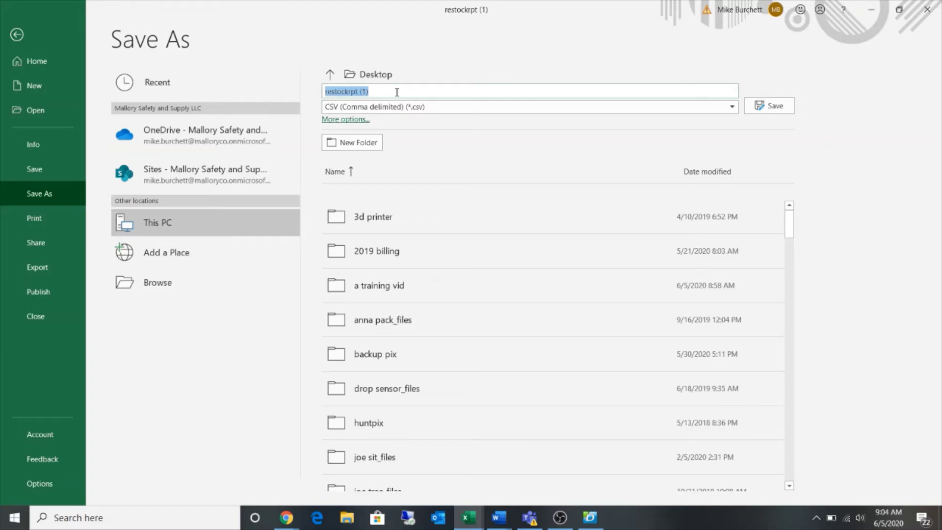
type("Machine Test La")
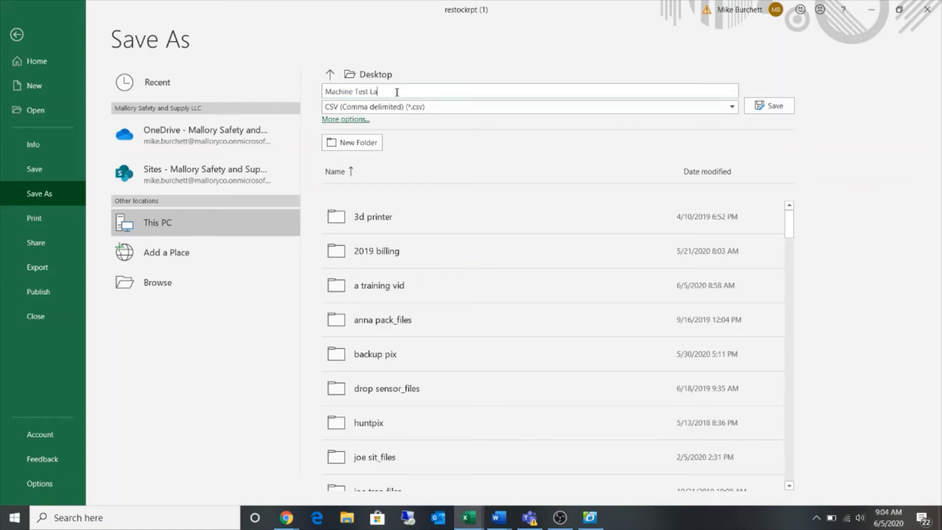
type("bel")
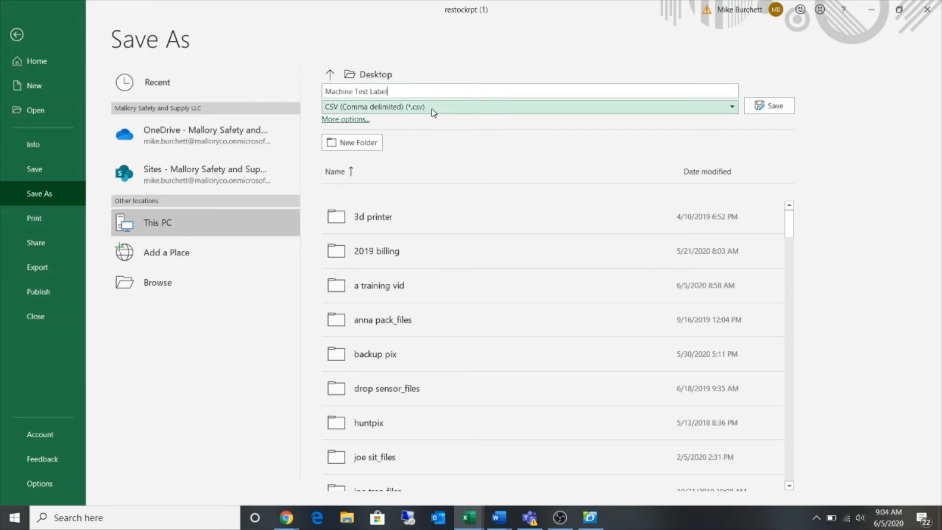
left_click(525, 112)
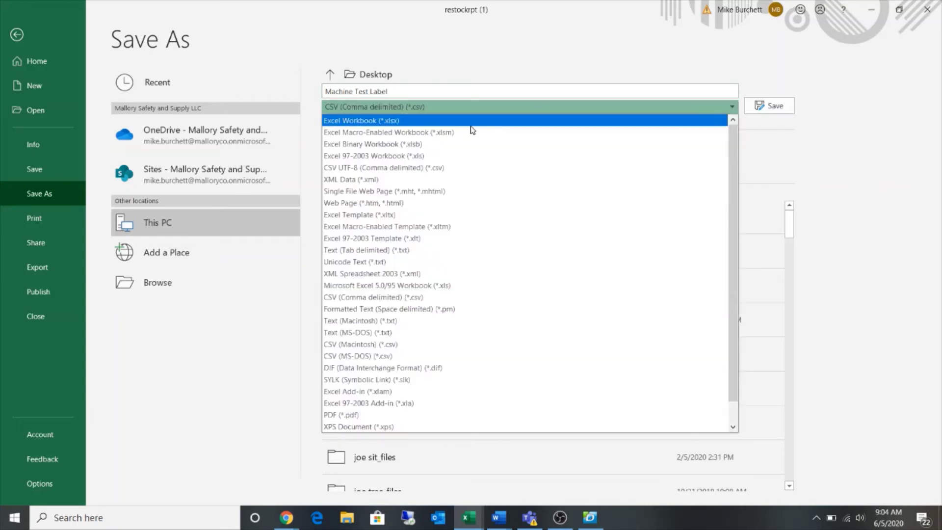
left_click(384, 156)
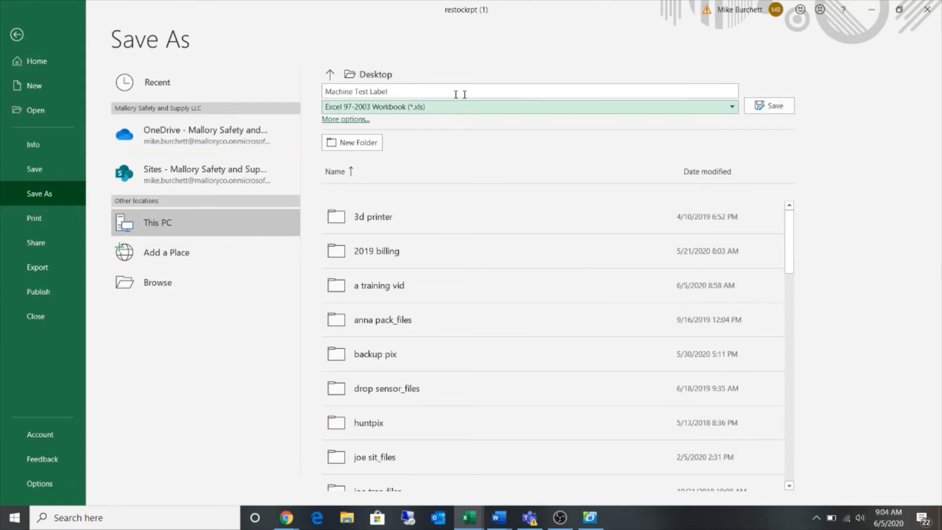
left_click(772, 109)
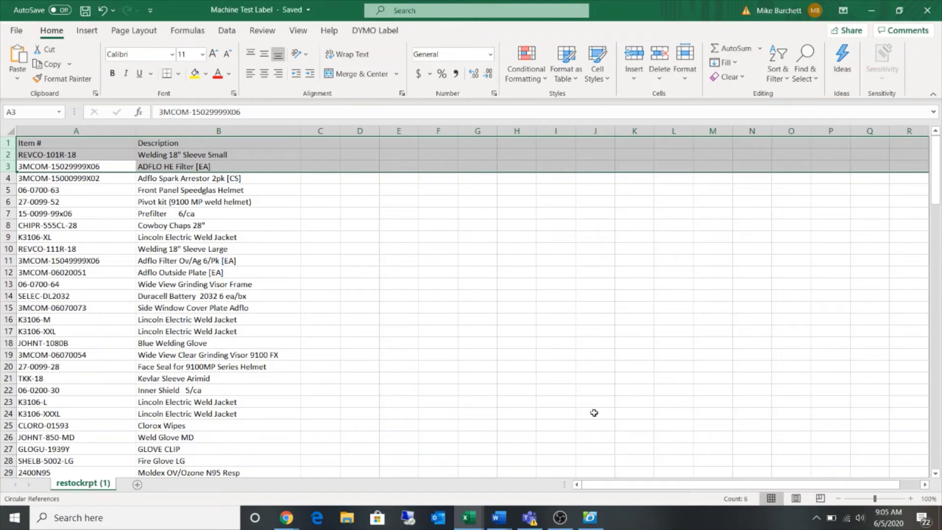
Switch to DYMO Label and start a blank Address label, size 1 1/8" x 3 1/2"
left_click(590, 518)
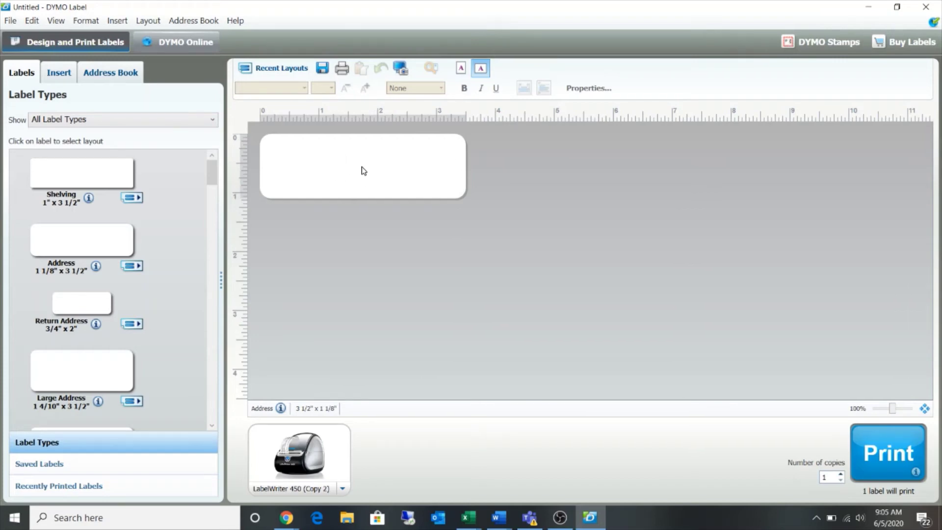
left_click(69, 238)
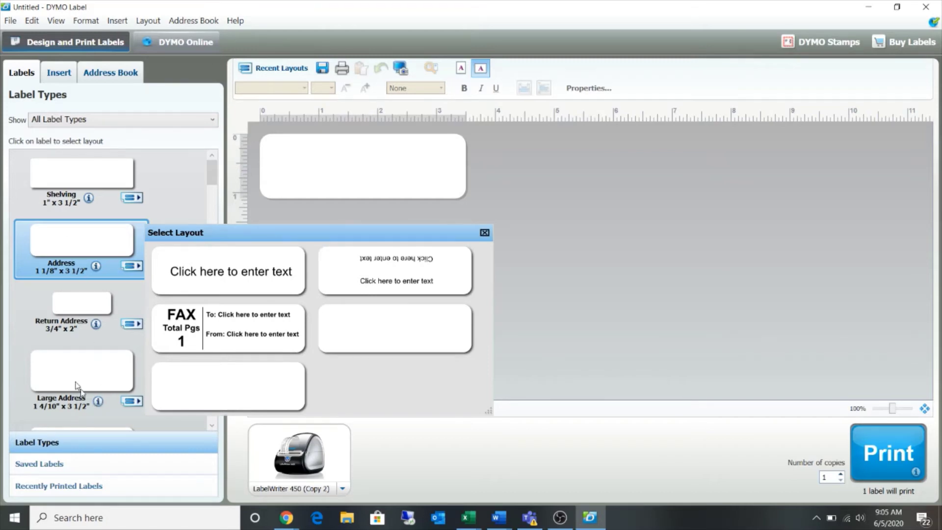
left_click(71, 368)
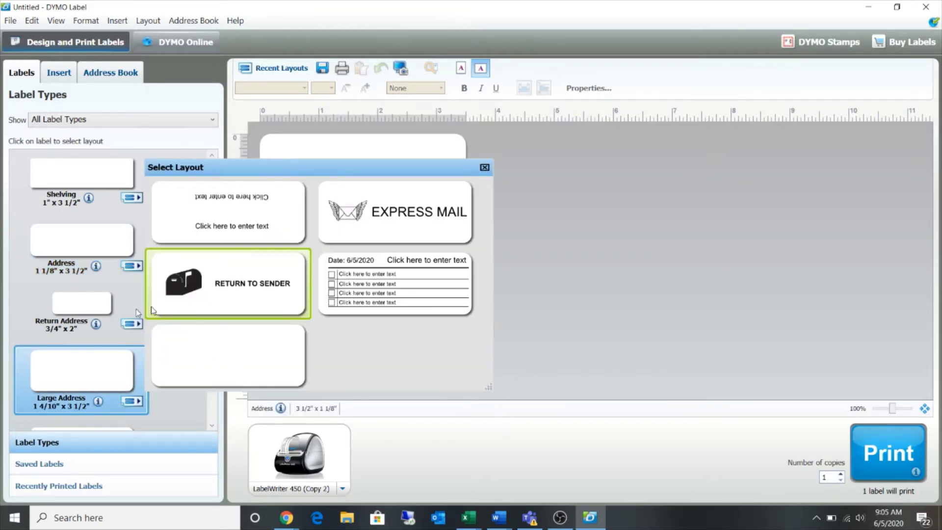
left_click(567, 252)
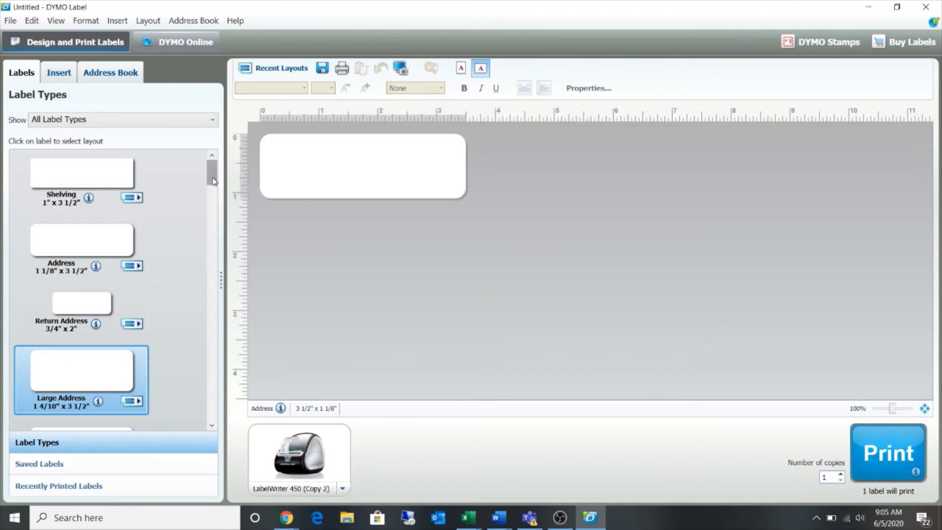
left_click(84, 246)
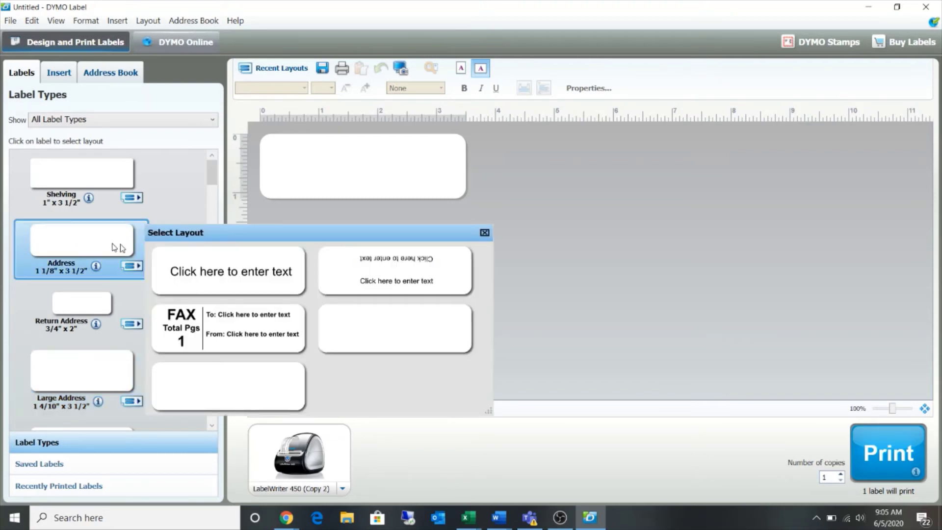
left_click(227, 387)
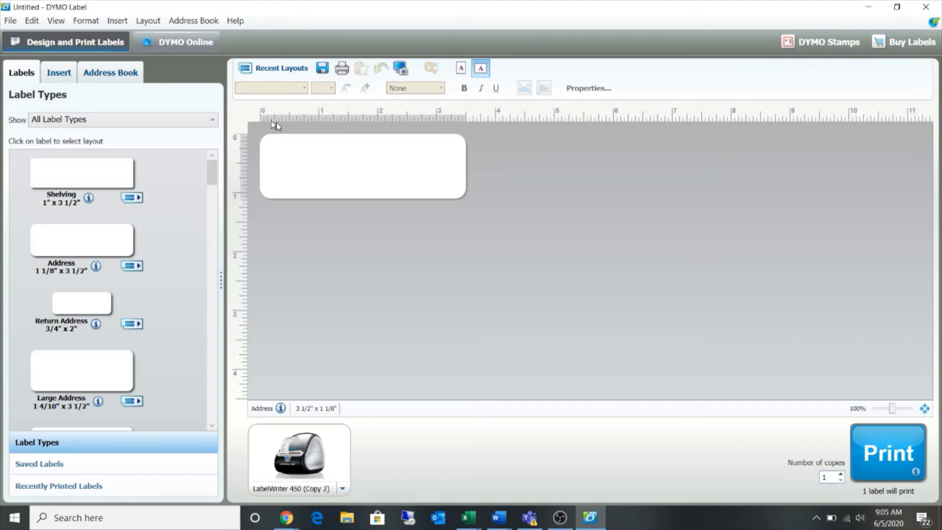
Insert a text object, widen it to the label's right edge, and enter "Text" in it
left_click(118, 21)
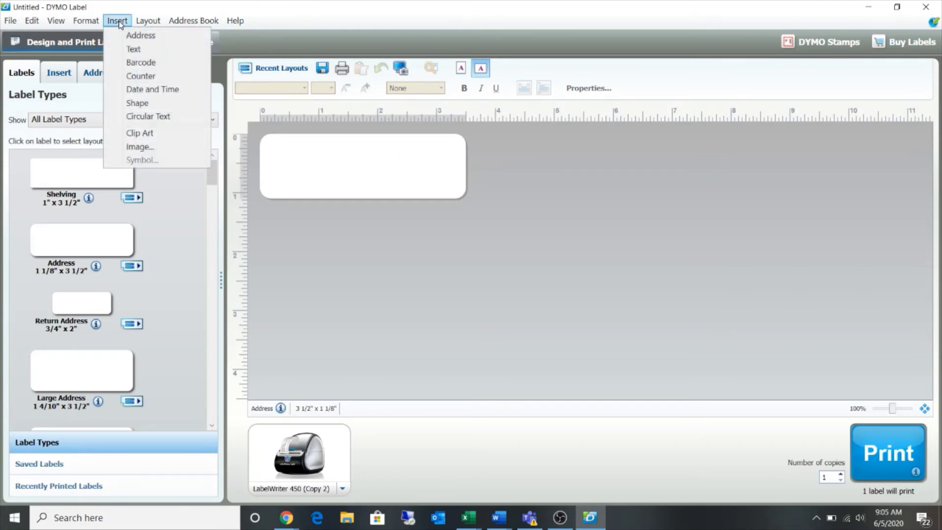
left_click(135, 49)
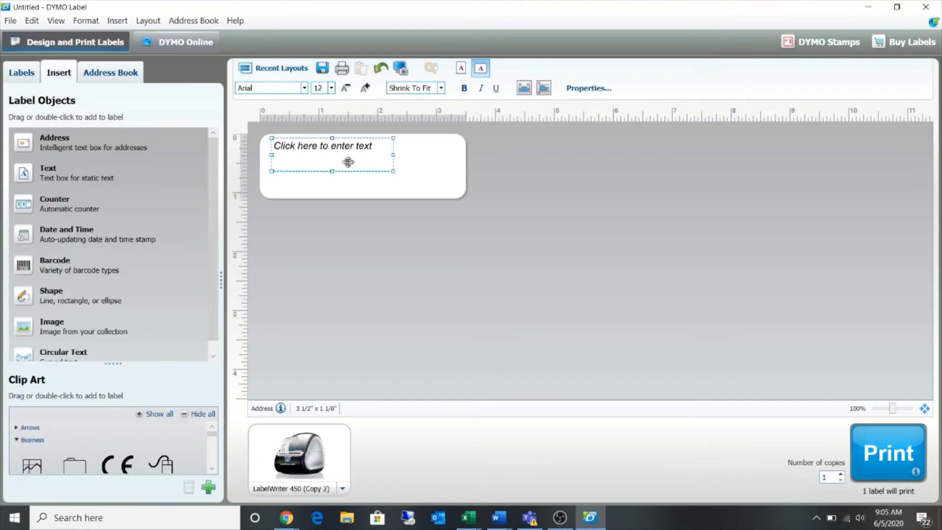
left_click_drag(392, 153, 463, 154)
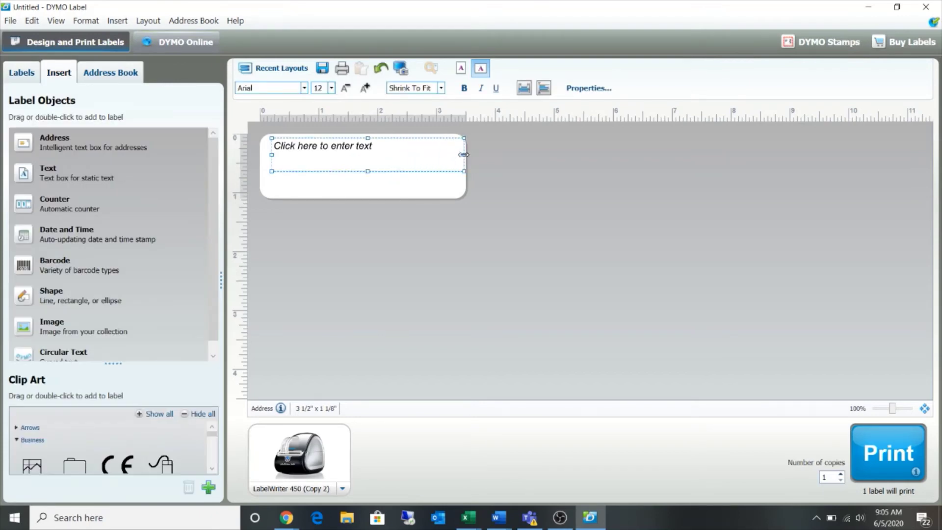
left_click(350, 152)
type("Text")
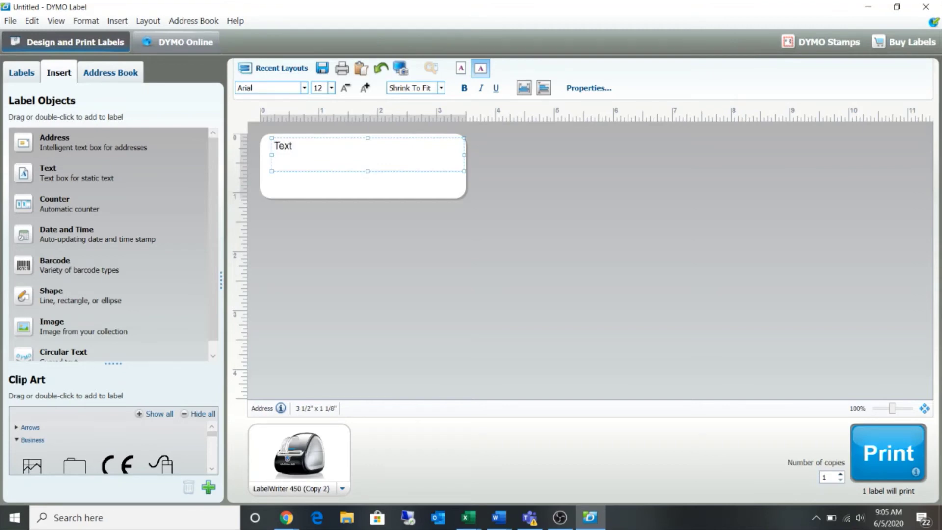
left_click(357, 191)
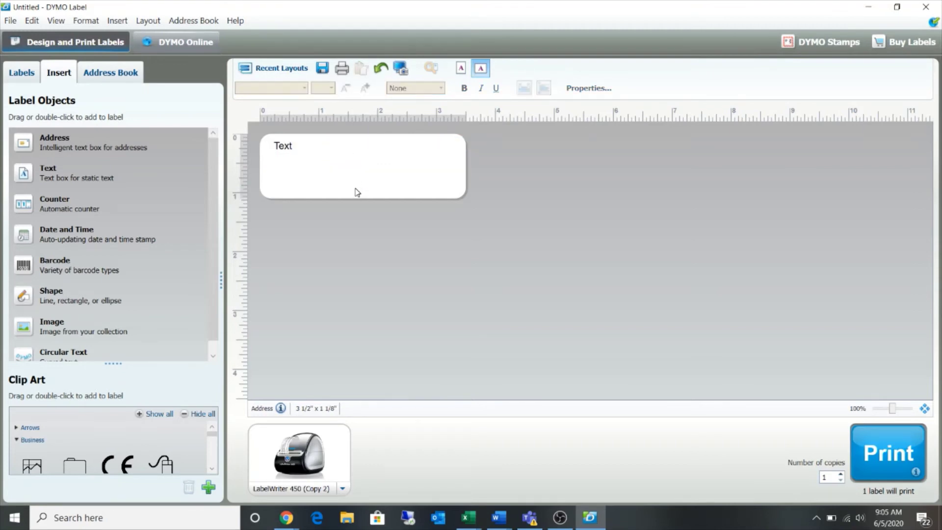
Center the label's text both horizontally and vertically within its text box
left_click(321, 154)
left_click(321, 154)
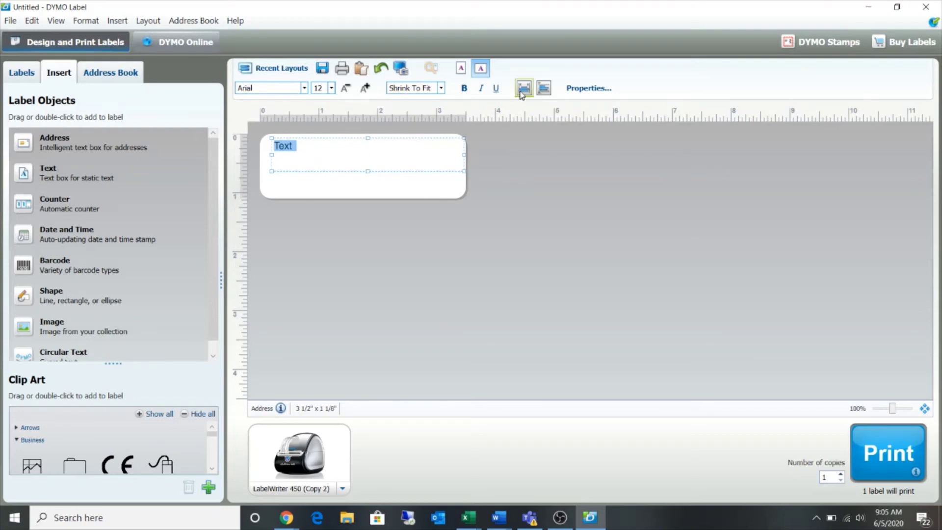
left_click(525, 93)
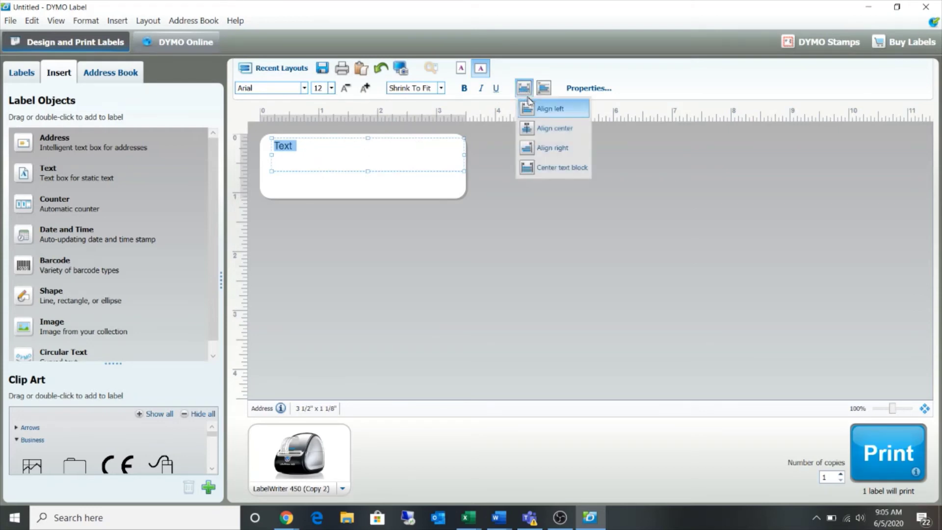
left_click(560, 133)
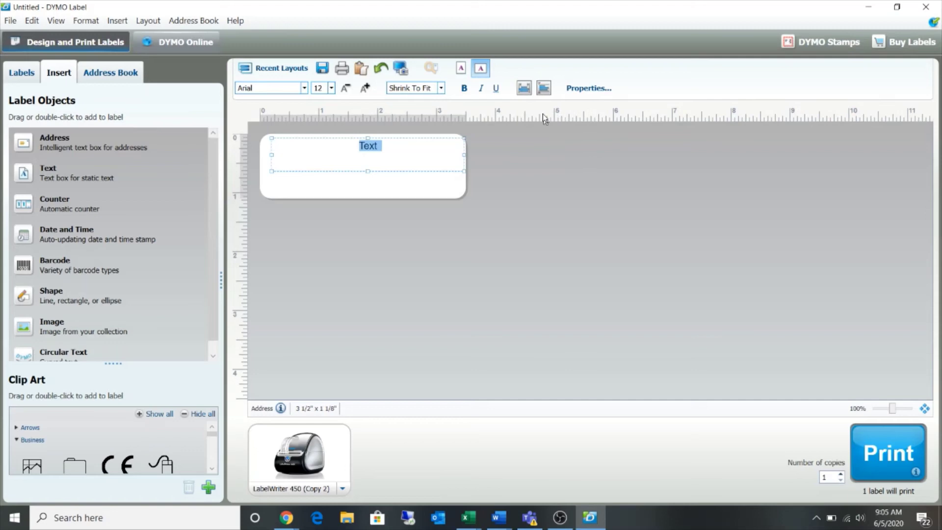
left_click(543, 89)
left_click(567, 130)
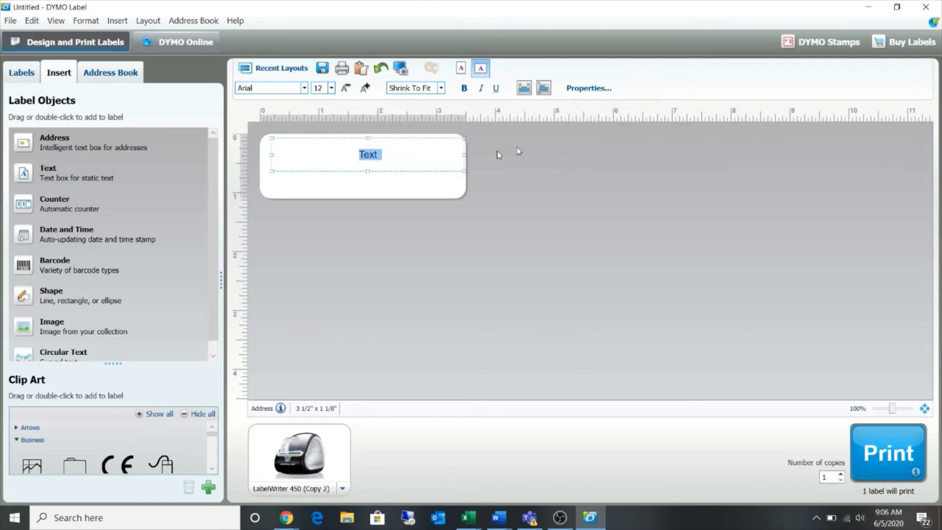
Set the text box's fitting option to Auto Fit so the text fills the box
left_click(413, 159)
left_click(441, 89)
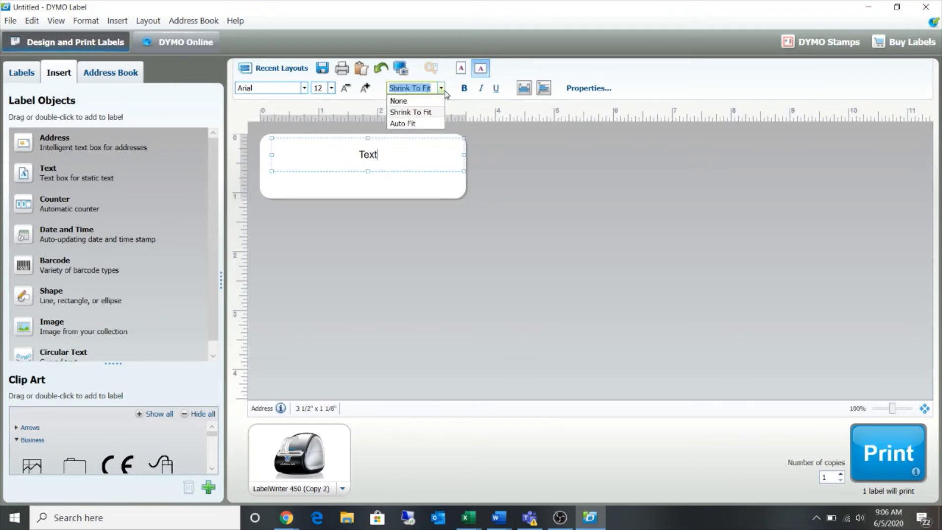
left_click(433, 123)
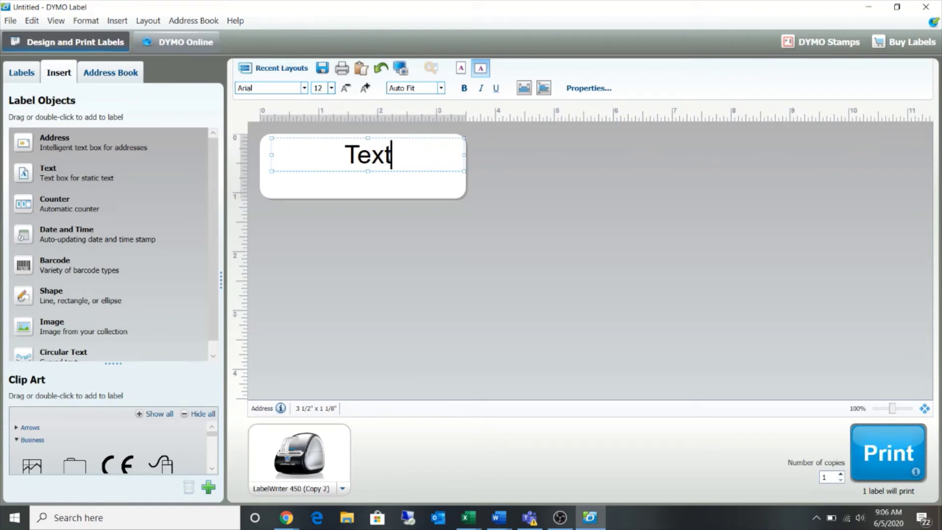
left_click(362, 184)
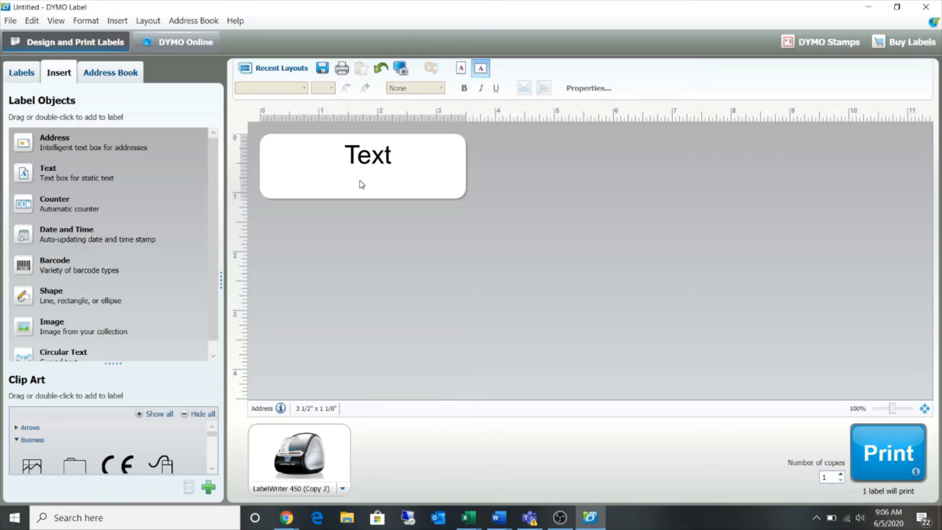
Insert a barcode, place it below the text, and widen it to nearly the label's right edge
left_click(117, 20)
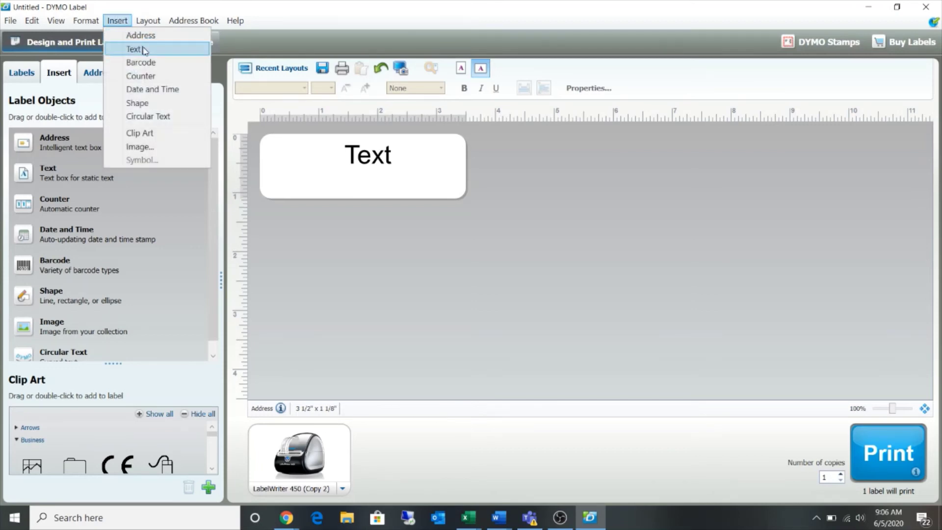
left_click(147, 62)
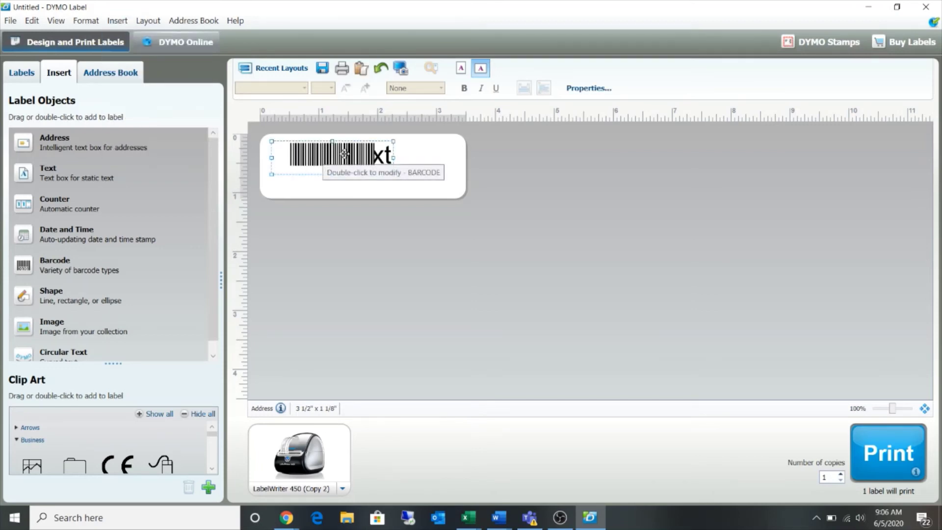
left_click_drag(344, 154, 333, 170)
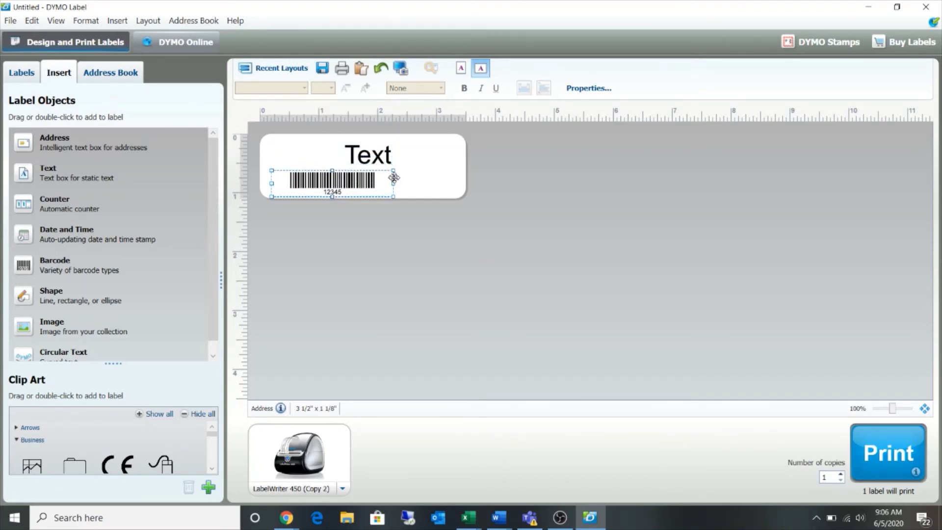
left_click_drag(392, 184, 460, 183)
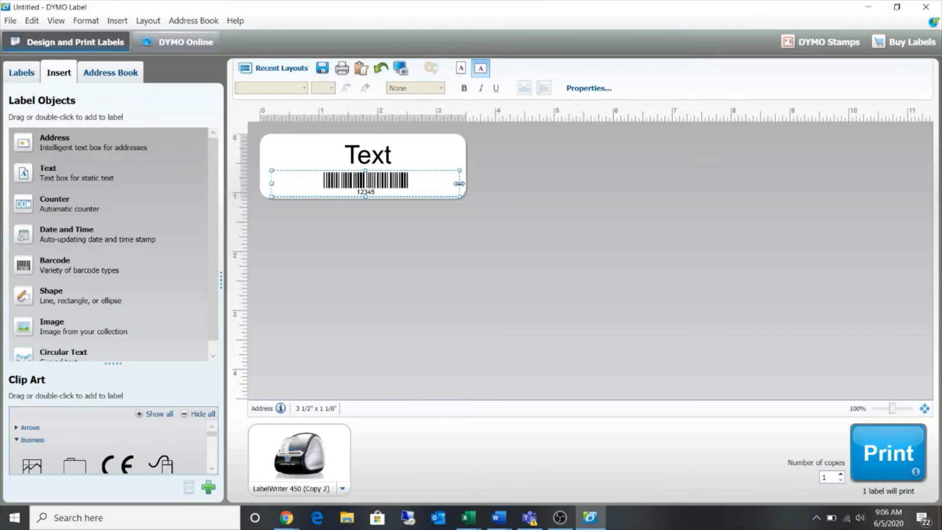
Configure the barcode as Code 128 Auto with Small size and None for the barcode text
double_click(357, 184)
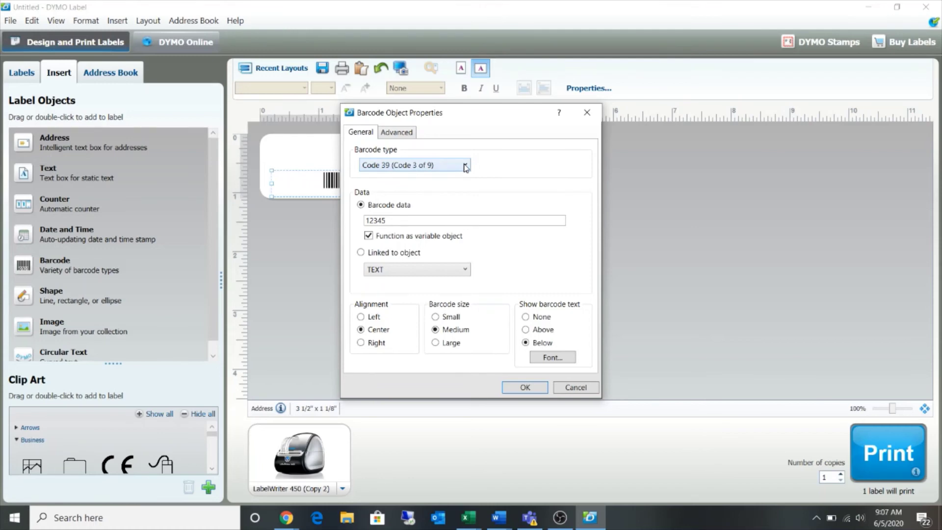
left_click(390, 169)
left_click(417, 204)
left_click(538, 319)
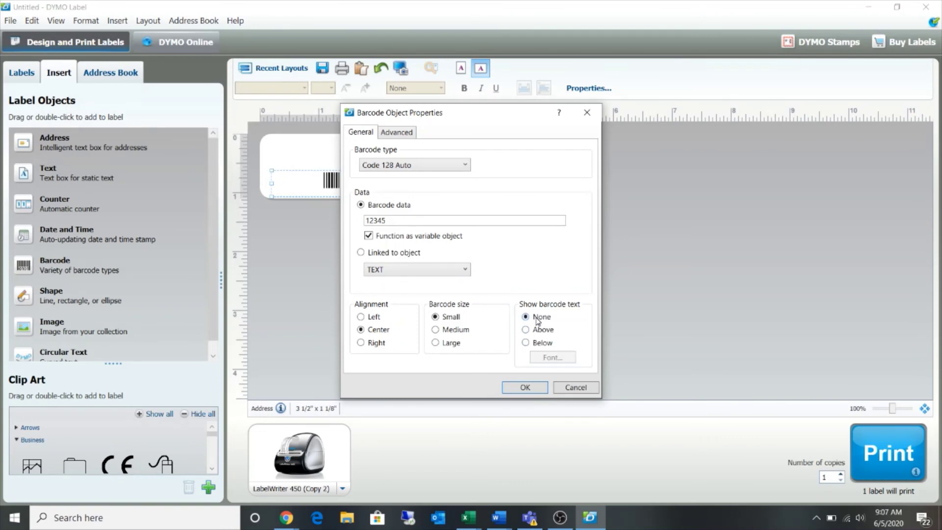
left_click(525, 387)
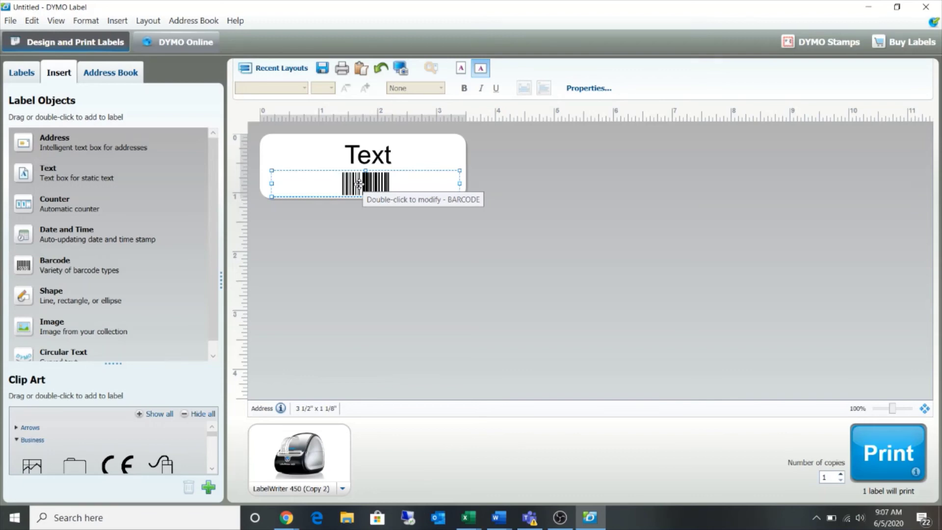
Start a new data import and print job with "Machine Test Label" from the Desktop as data file, and proceed to arranging the fields
left_click(9, 24)
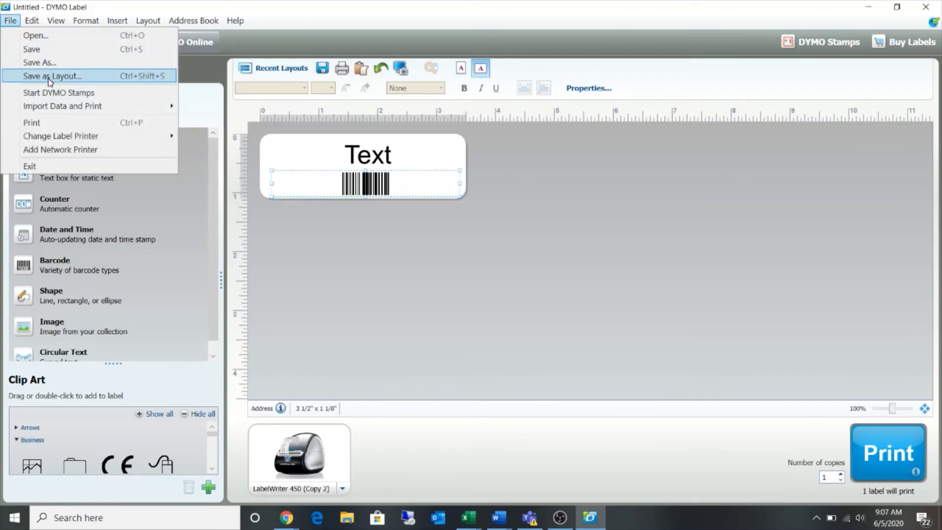
mouse_move(60, 109)
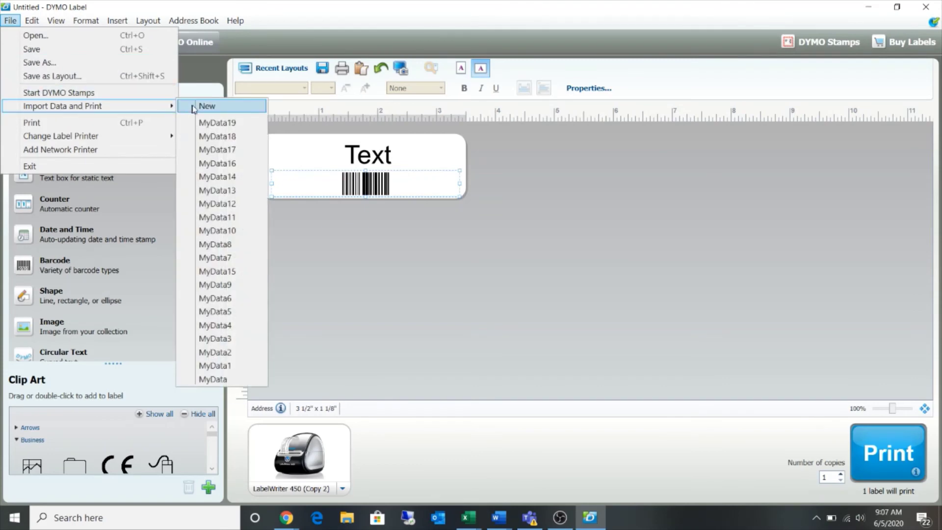
left_click(208, 109)
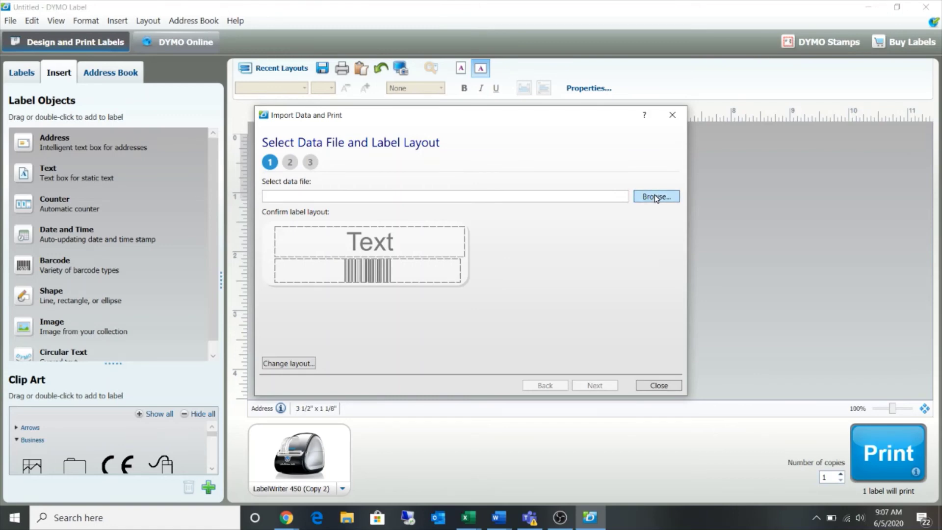
left_click(655, 197)
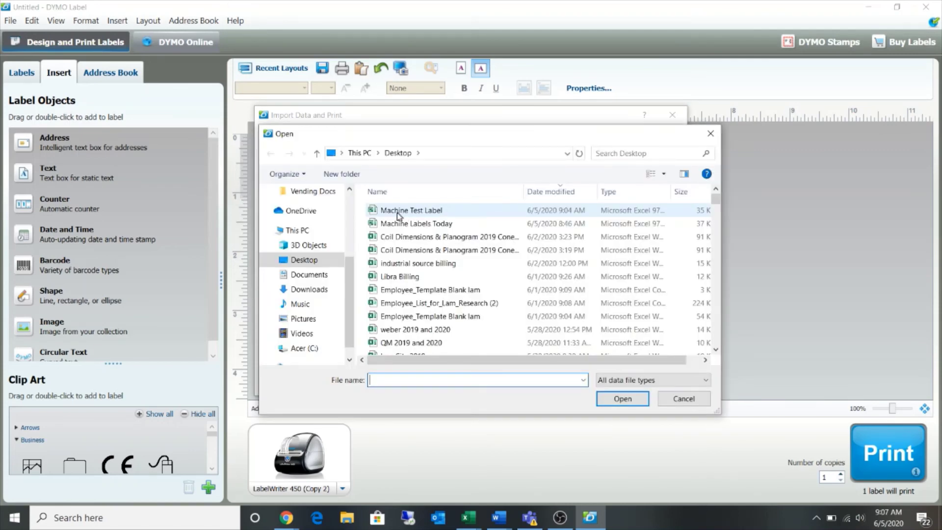
left_click(416, 211)
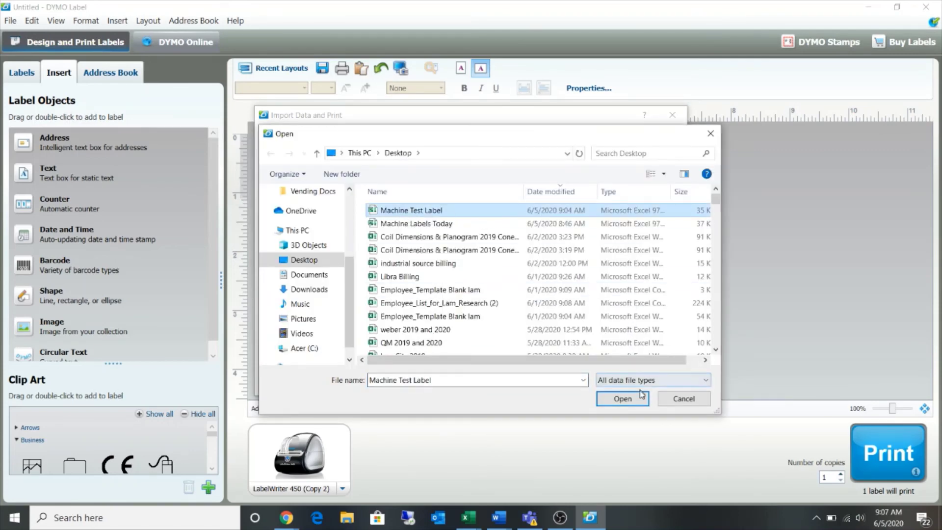
left_click(622, 400)
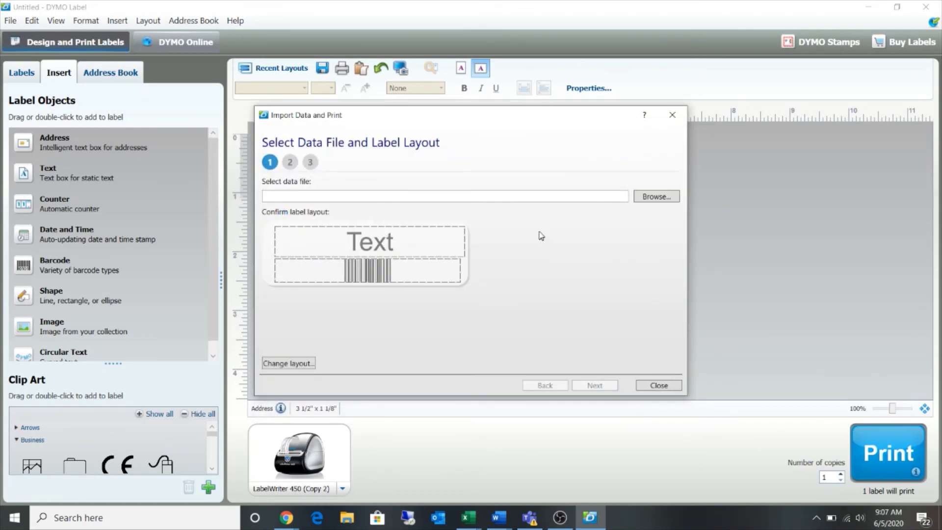
left_click(593, 384)
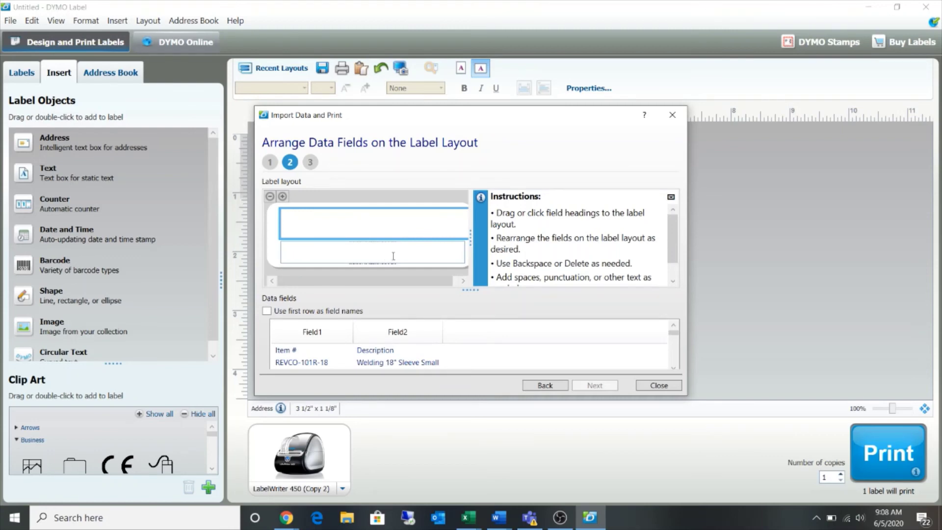
Assign Field2, the Description column, to the upper text box of the label layout
left_click(385, 224)
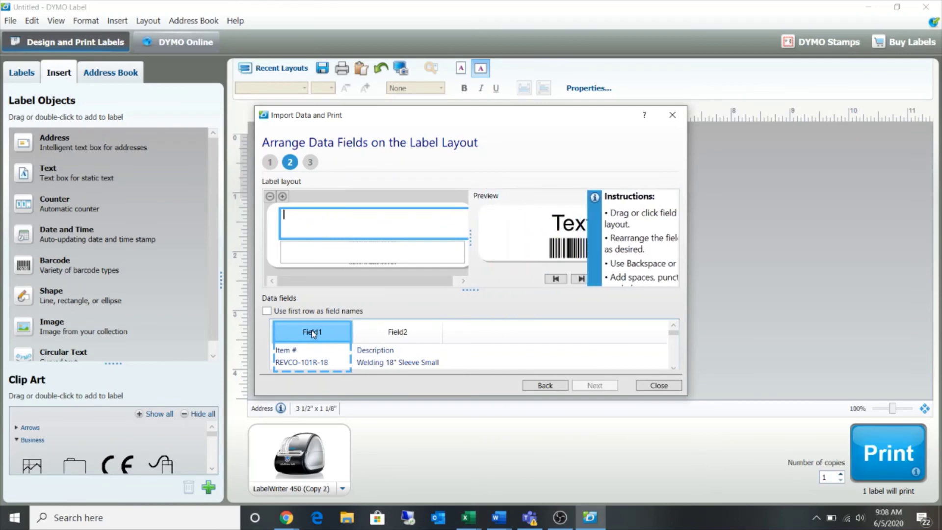
double_click(389, 334)
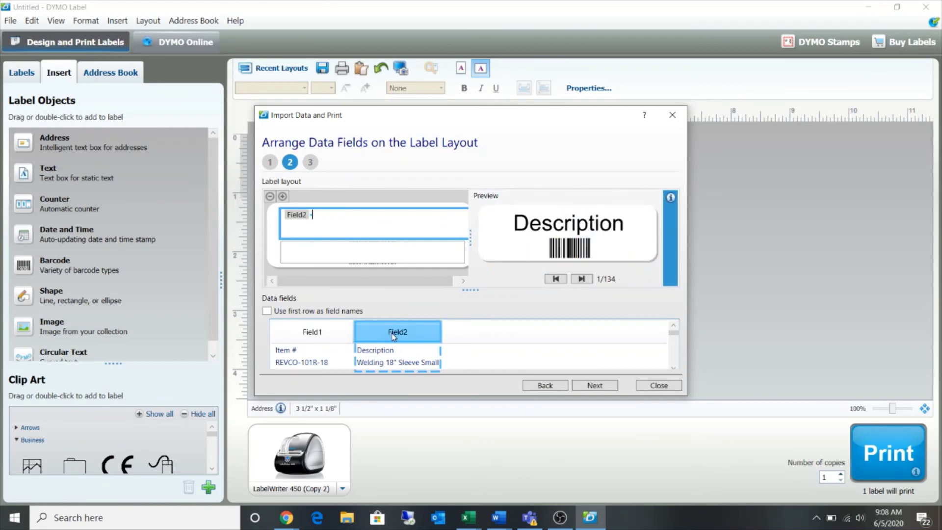
left_click(335, 216)
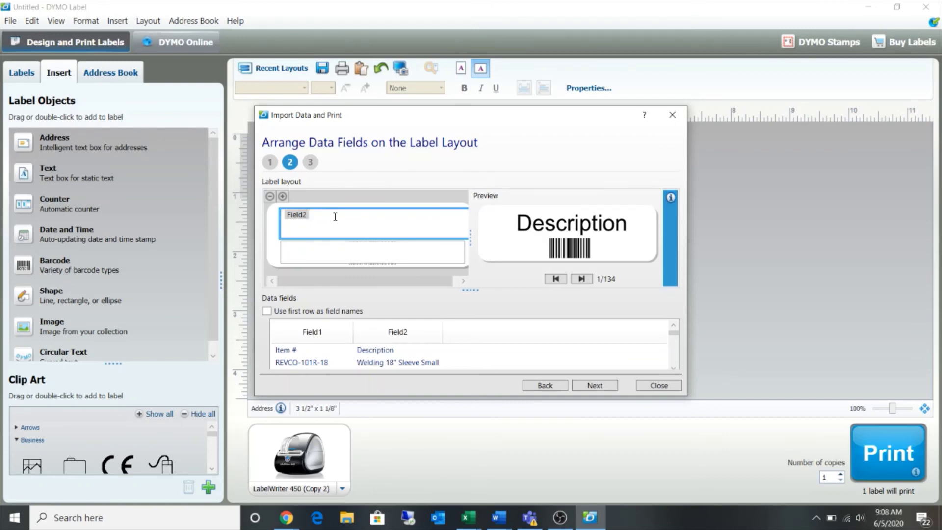
Add Field1, the Item # column, on a new line below Field2 and in the barcode box, removing the barcode's trailing space
key("Return")
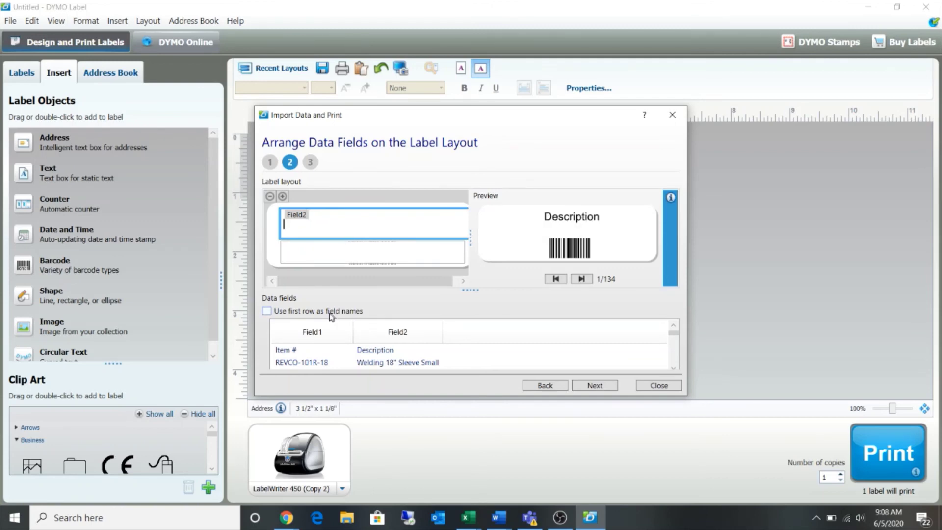
double_click(322, 334)
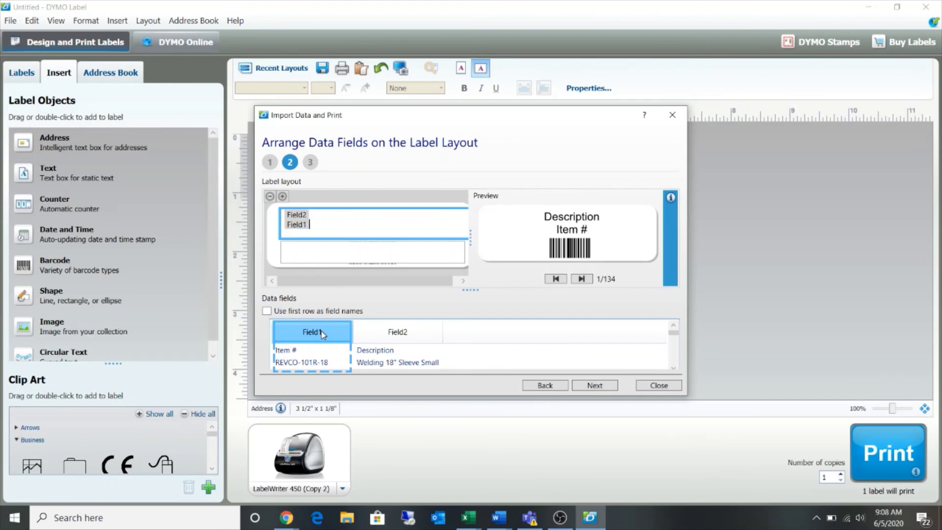
left_click(362, 249)
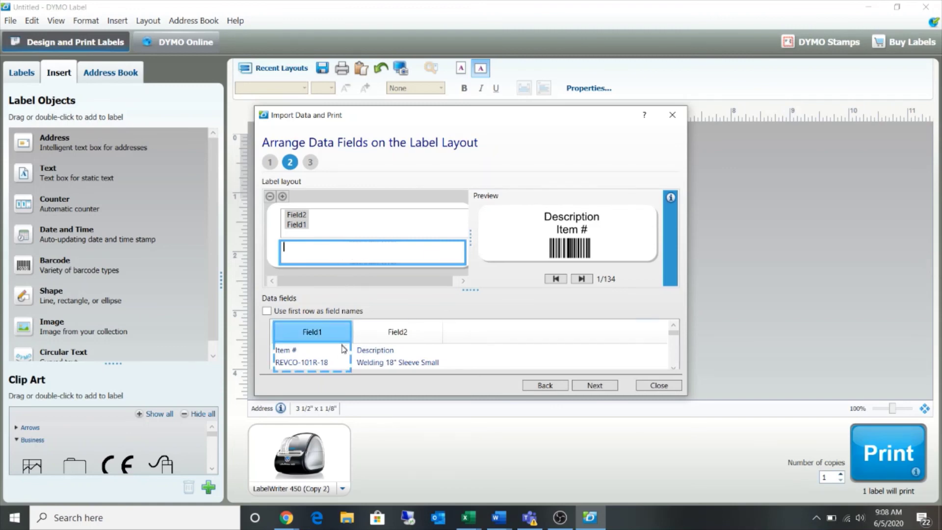
double_click(322, 329)
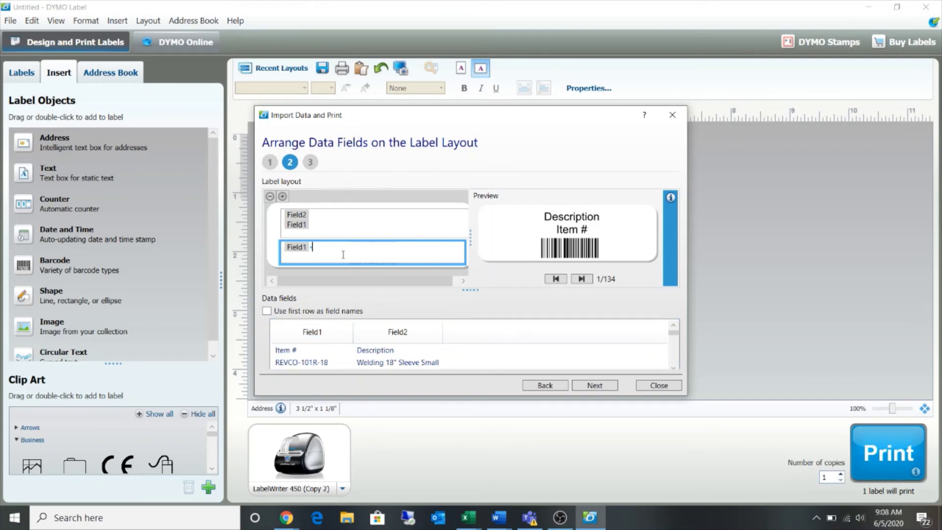
key("BackSpace")
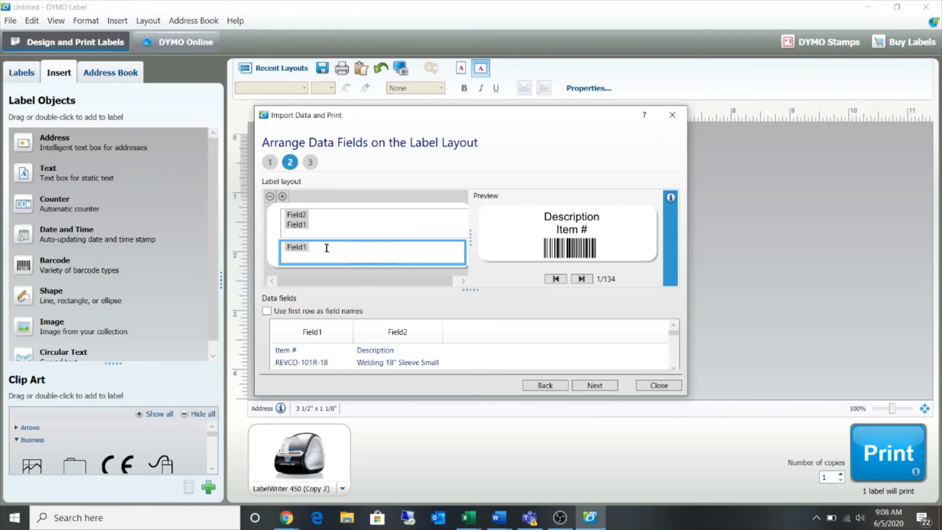
Page forward through the label previews to record 10, checking each record's description, item number and barcode
left_click(582, 279)
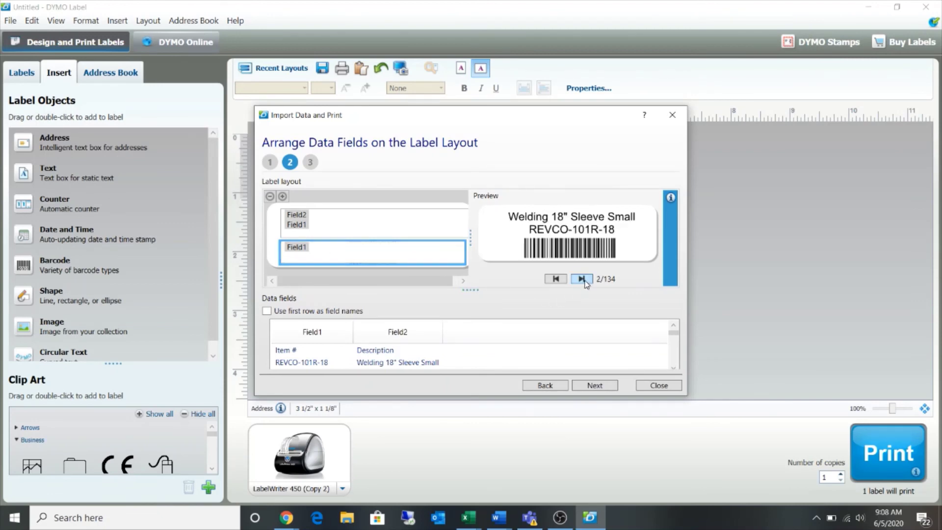
left_click(584, 280)
left_click(584, 280)
left_click(584, 280)
left_click(584, 280)
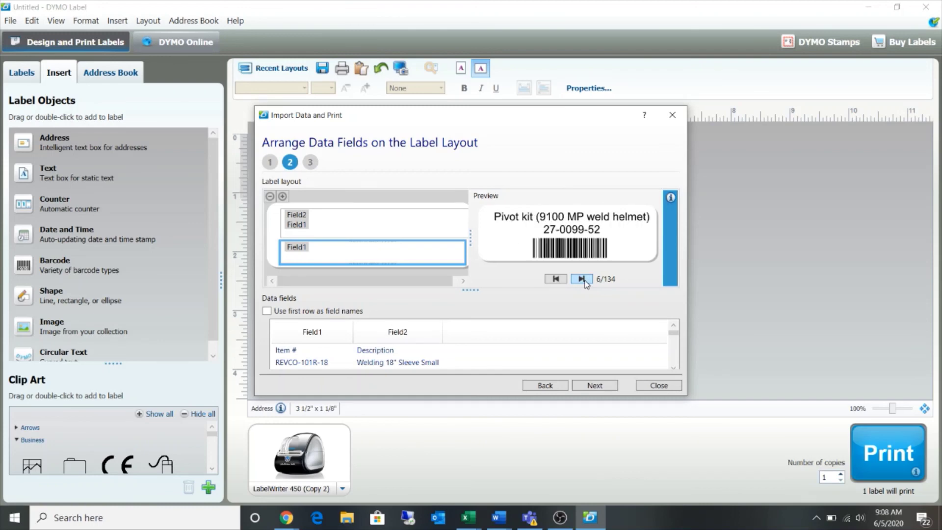
left_click(584, 280)
left_click(584, 280)
left_click(584, 280)
left_click(584, 280)
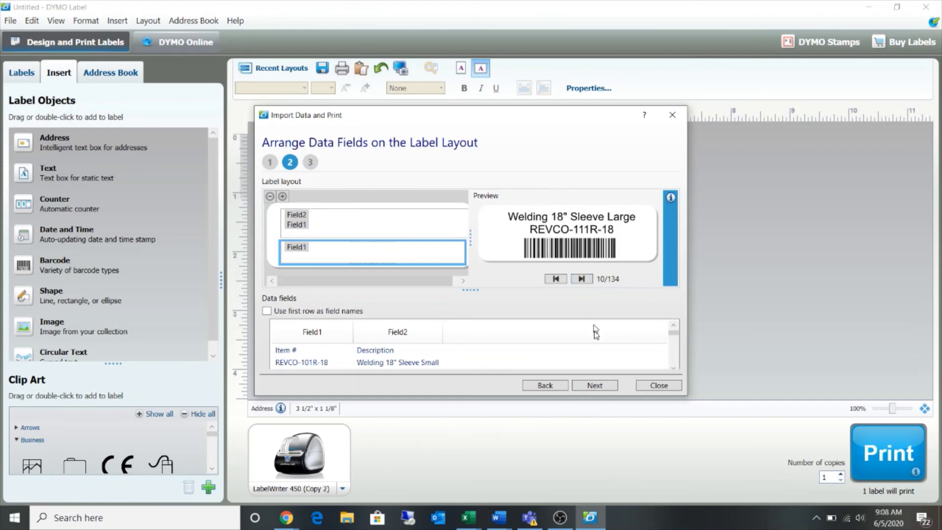
Proceed to selecting the data to print, exclude the Item #/Description header row, and turn off saving the data and layout
left_click(595, 385)
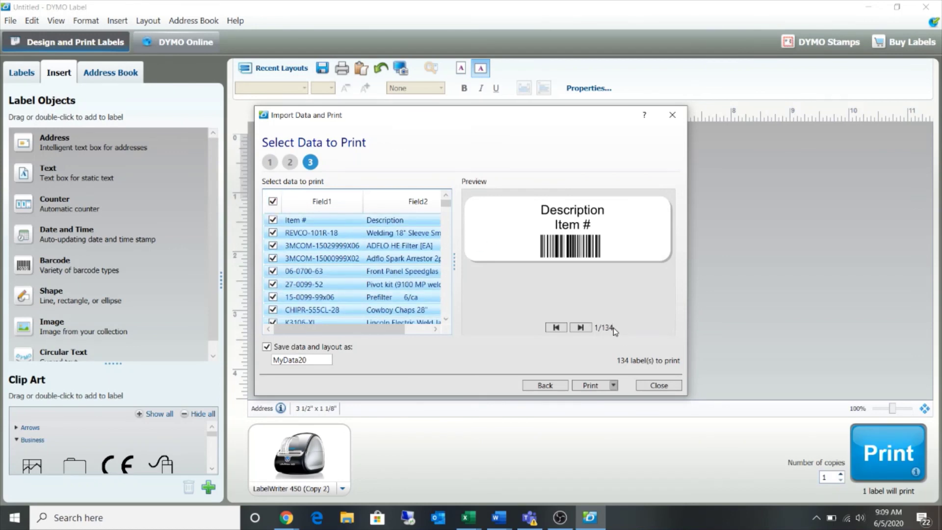
left_click(273, 221)
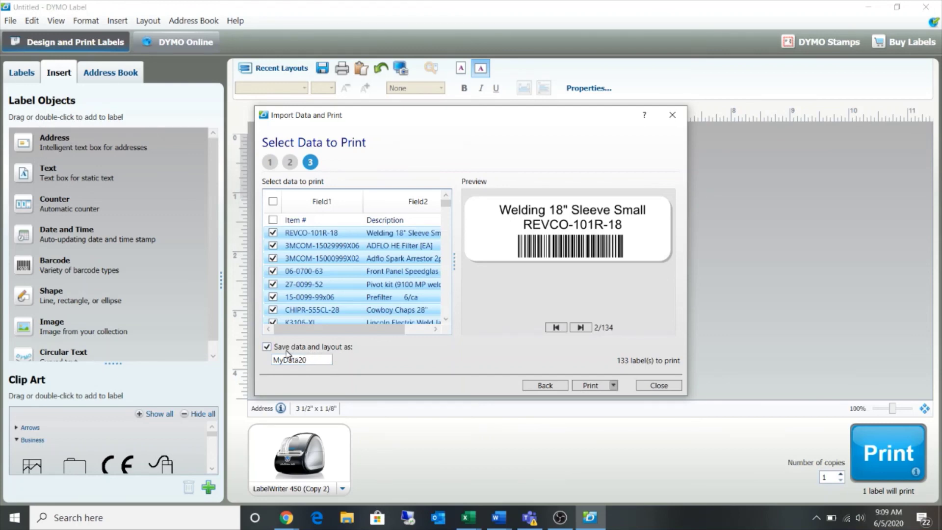
left_click(267, 348)
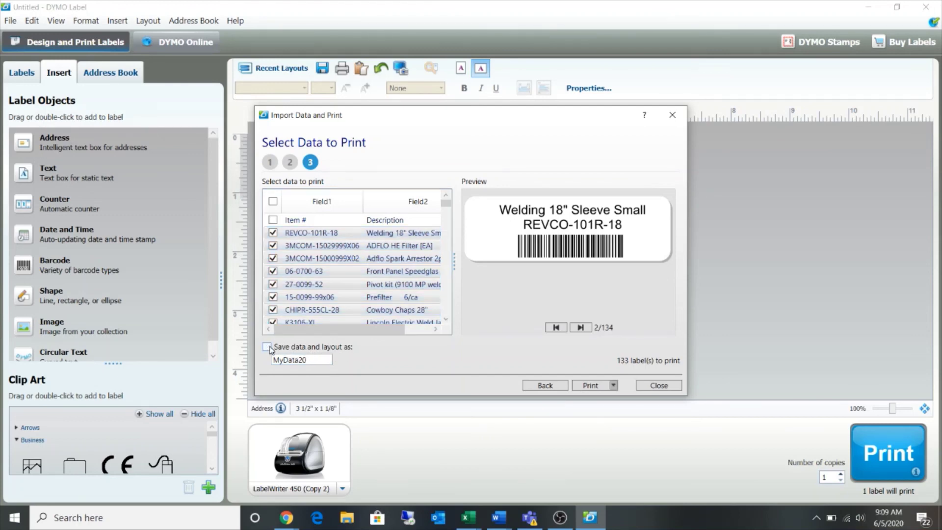